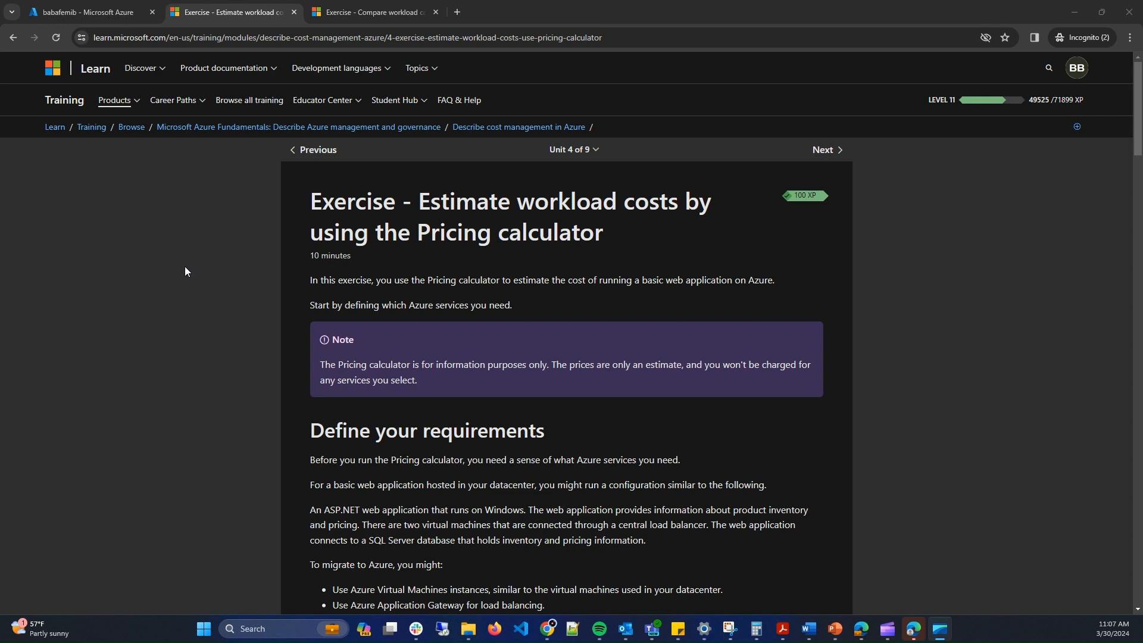
{"action": "scroll", "coordinate": [330, 268], "scroll_direction": "down", "scroll_amount": 3}
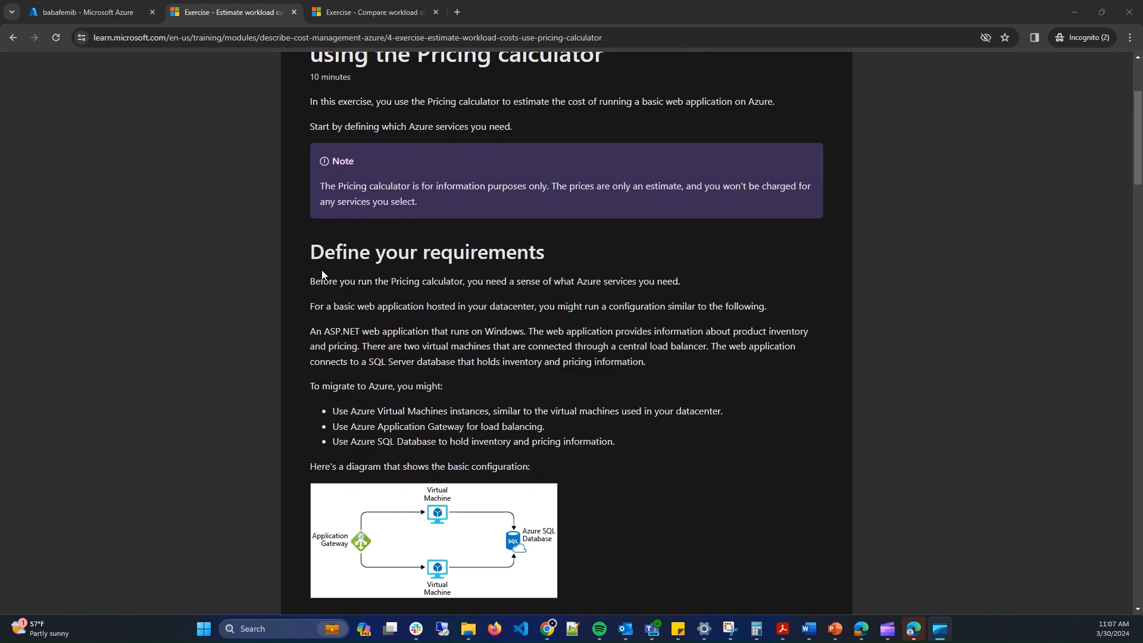
{"action": "scroll", "coordinate": [324, 271], "scroll_direction": "up", "scroll_amount": 3}
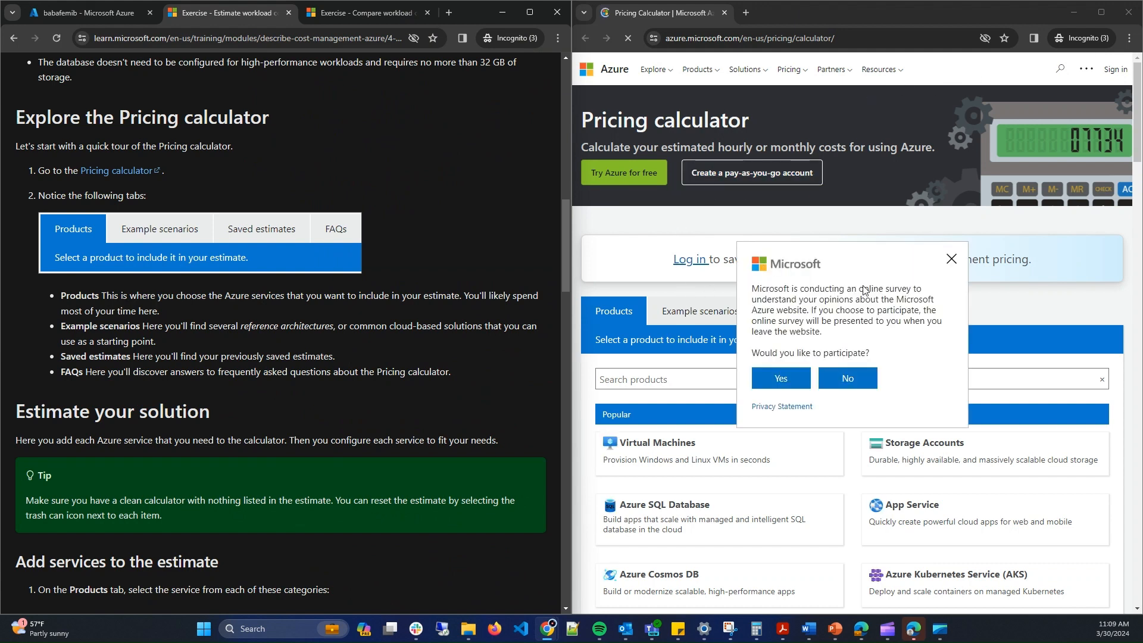
- Dismiss the Microsoft survey invitation on the Pricing calculator page
{"action": "left_click", "coordinate": [661, 30]}
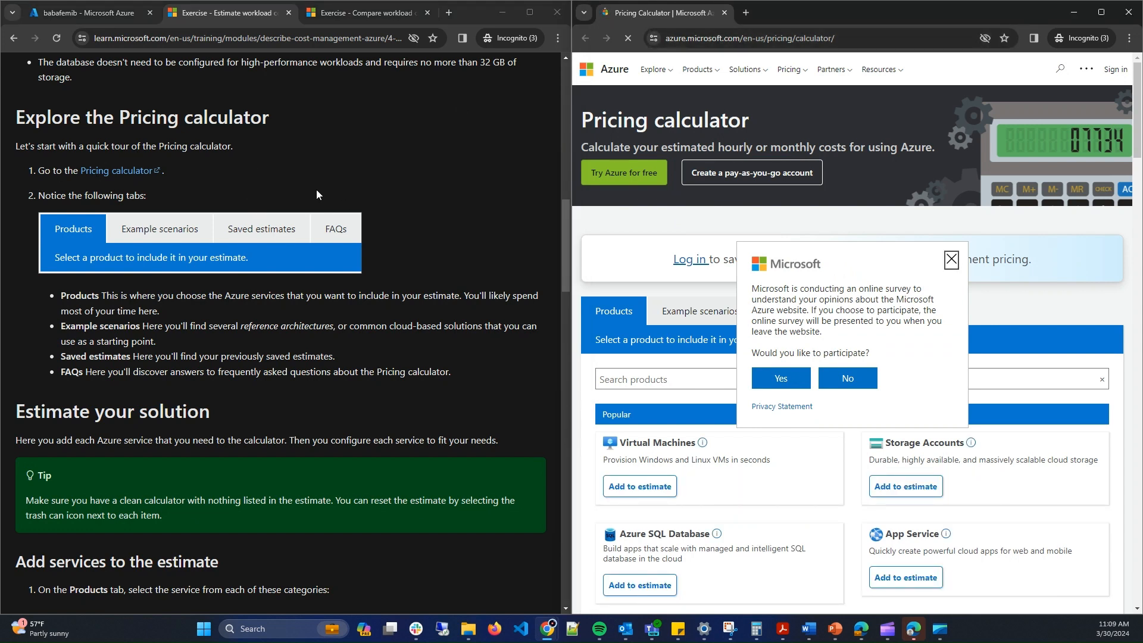
{"action": "left_click", "coordinate": [952, 260]}
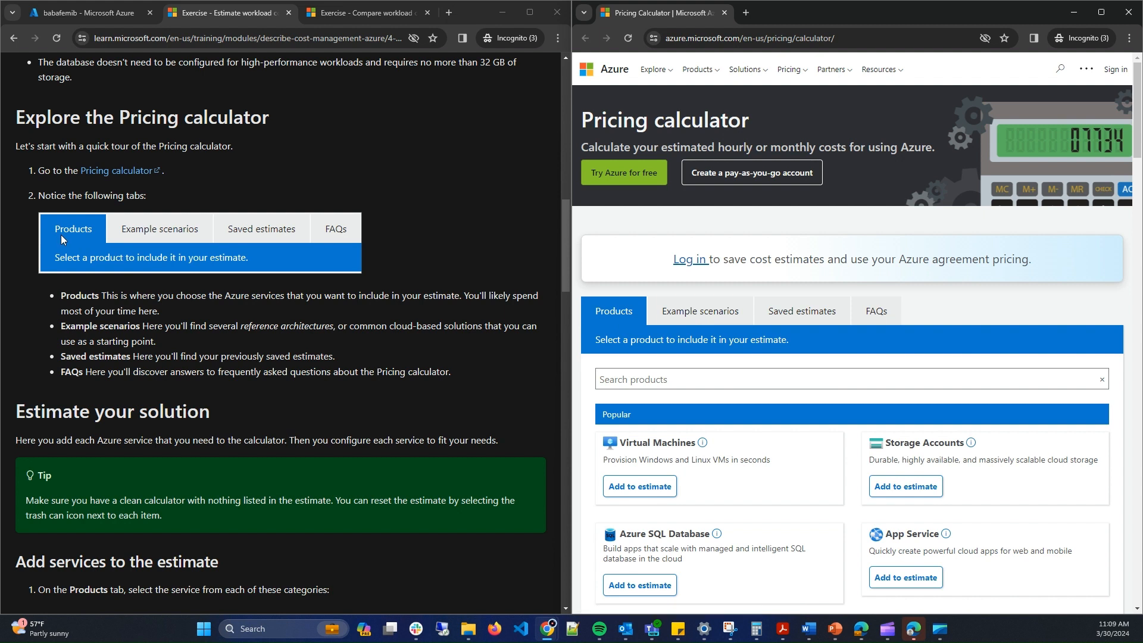
- Look over the calculator's example scenarios and return to the product selection
{"action": "left_click", "coordinate": [142, 229]}
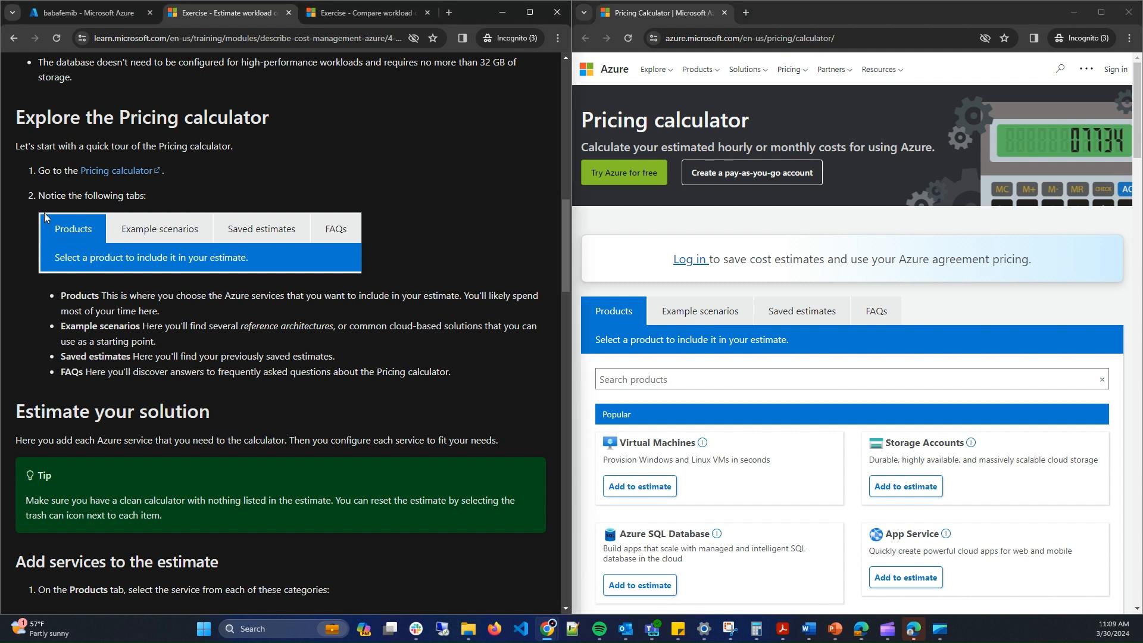
{"action": "left_click", "coordinate": [687, 311]}
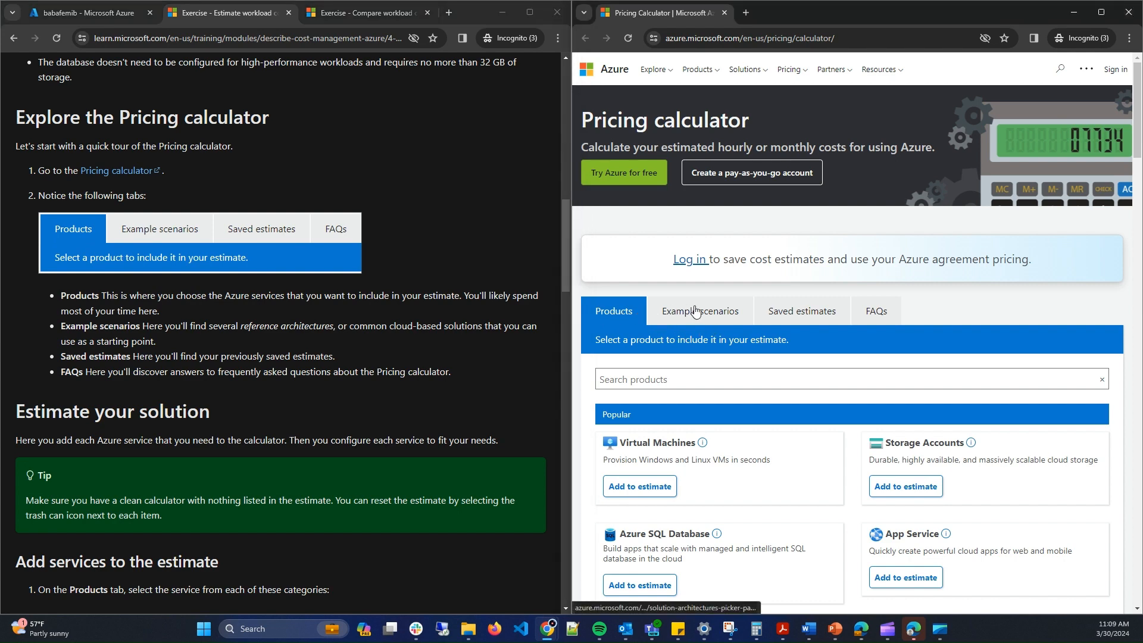
{"action": "left_click", "coordinate": [734, 311]}
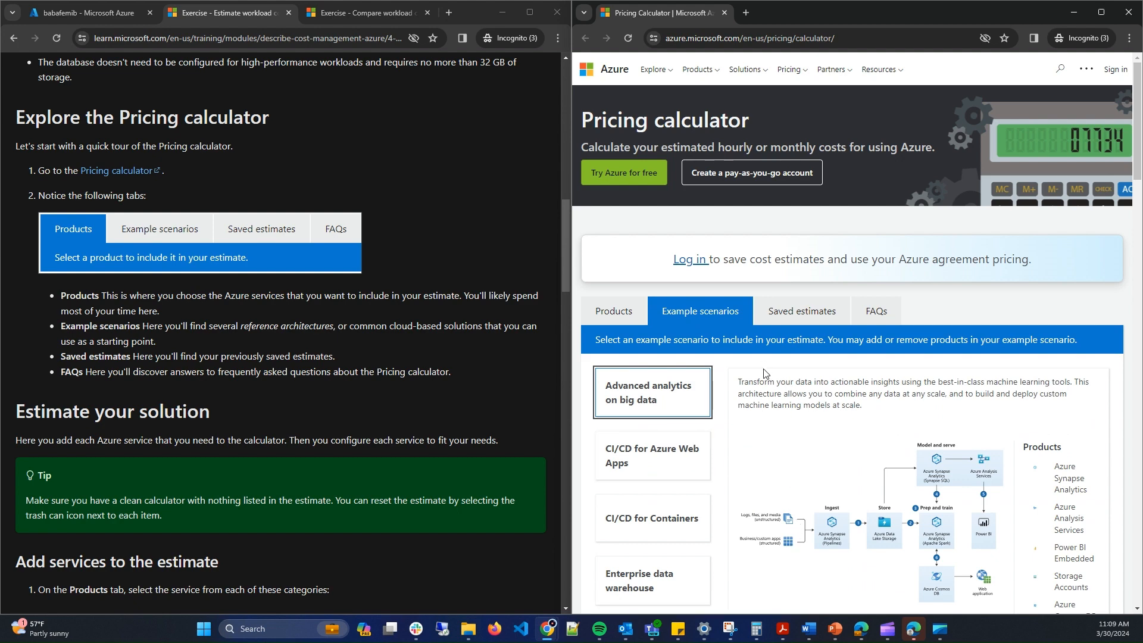
{"action": "scroll", "coordinate": [770, 370], "scroll_direction": "down", "scroll_amount": 2}
{"action": "scroll", "coordinate": [824, 366], "scroll_direction": "up", "scroll_amount": 1}
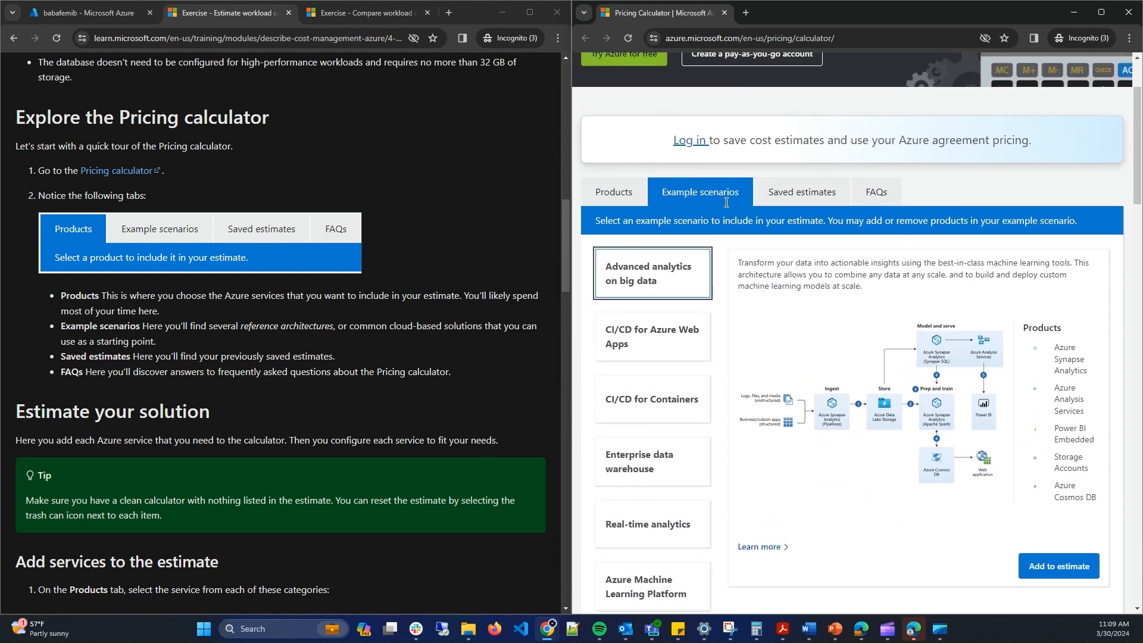
{"action": "left_click", "coordinate": [611, 196]}
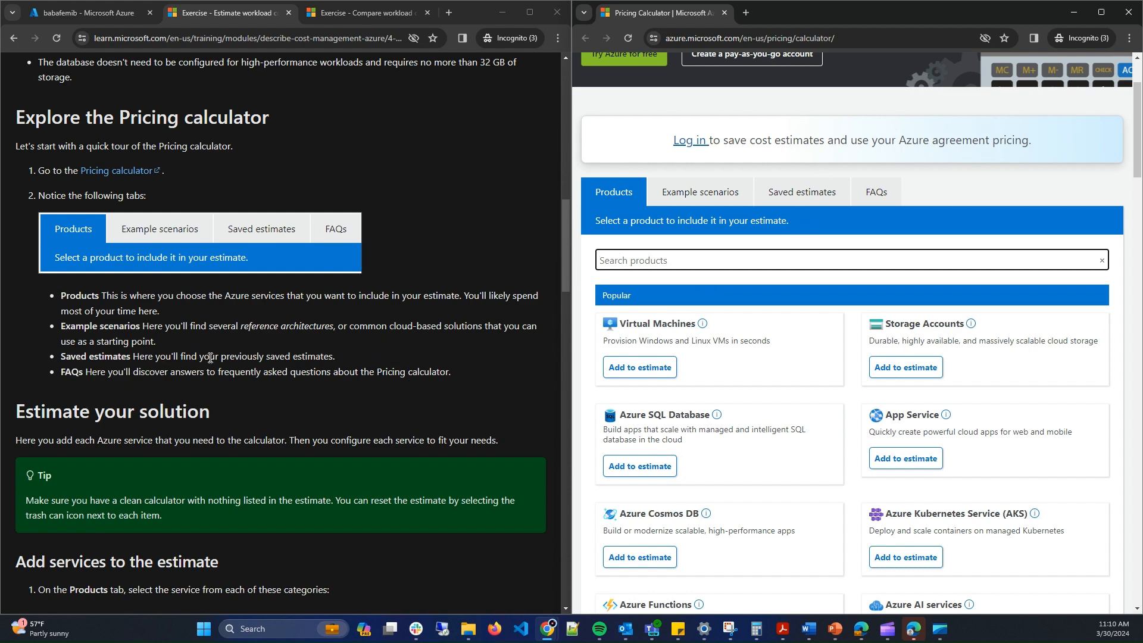
- Find the required services in the exercise instructions and add Virtual Machines to the estimate
{"action": "scroll", "coordinate": [212, 352], "scroll_direction": "down", "scroll_amount": 3}
{"action": "scroll", "coordinate": [214, 351], "scroll_direction": "down", "scroll_amount": 1}
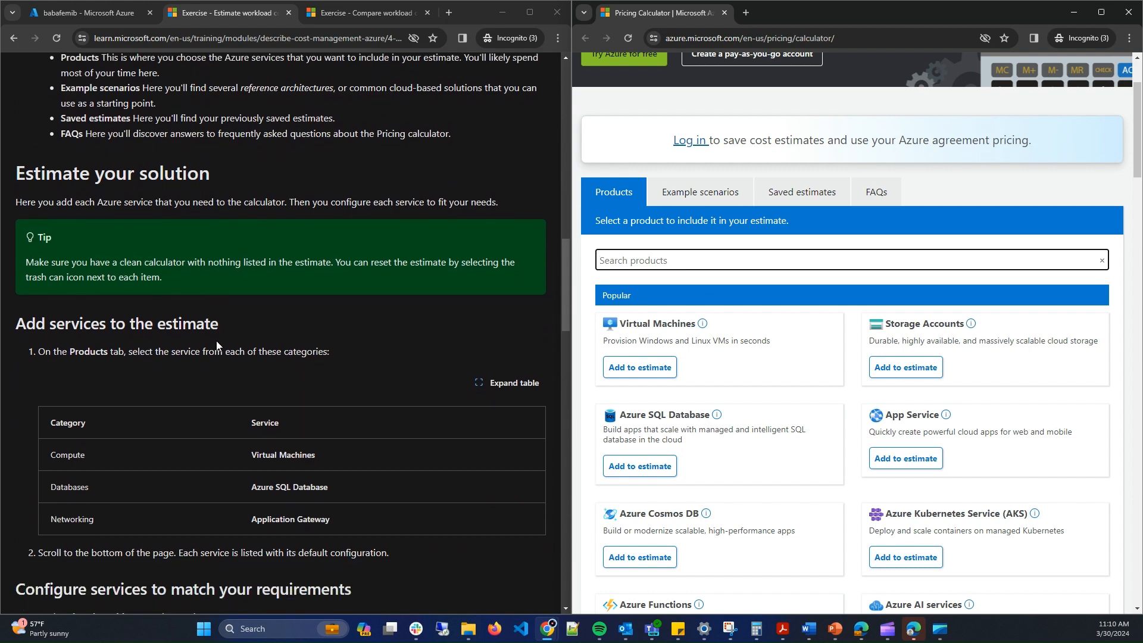
{"action": "scroll", "coordinate": [215, 345], "scroll_direction": "down", "scroll_amount": 2}
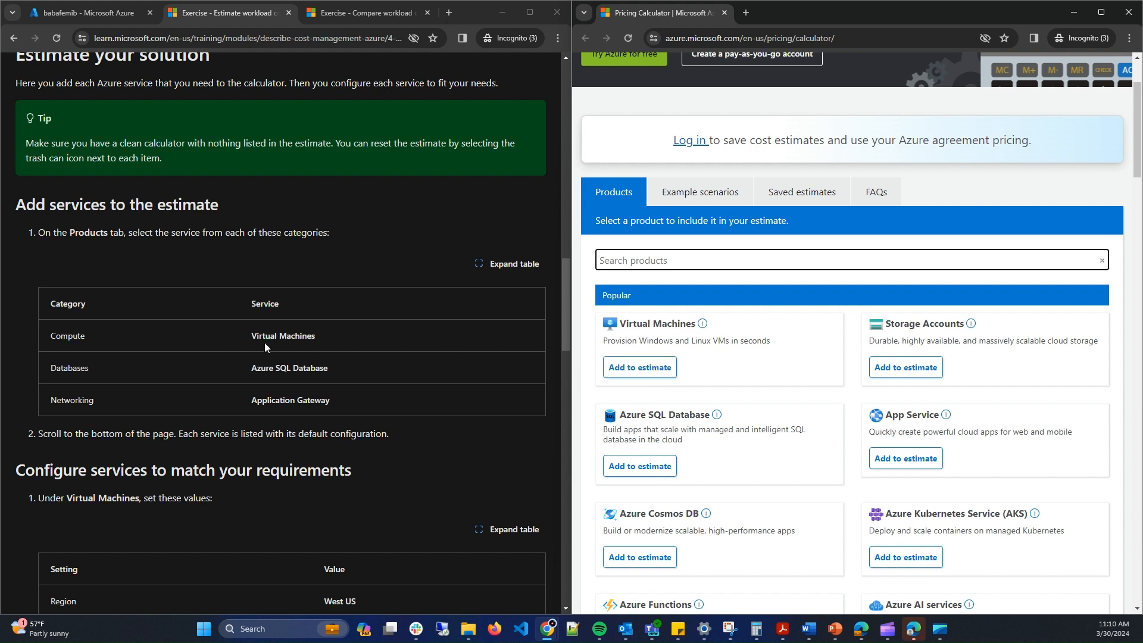
{"action": "left_click", "coordinate": [649, 372]}
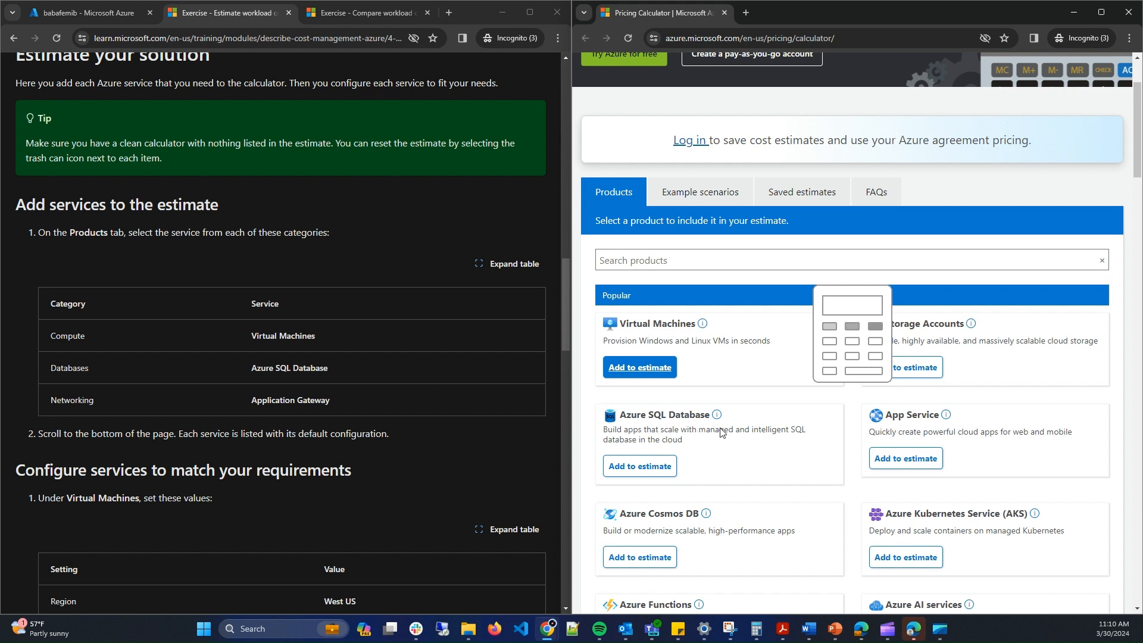
- Add Azure SQL Database from the Databases category to the estimate
{"action": "scroll", "coordinate": [906, 493], "scroll_direction": "down", "scroll_amount": 2}
{"action": "scroll", "coordinate": [909, 487], "scroll_direction": "down", "scroll_amount": 2}
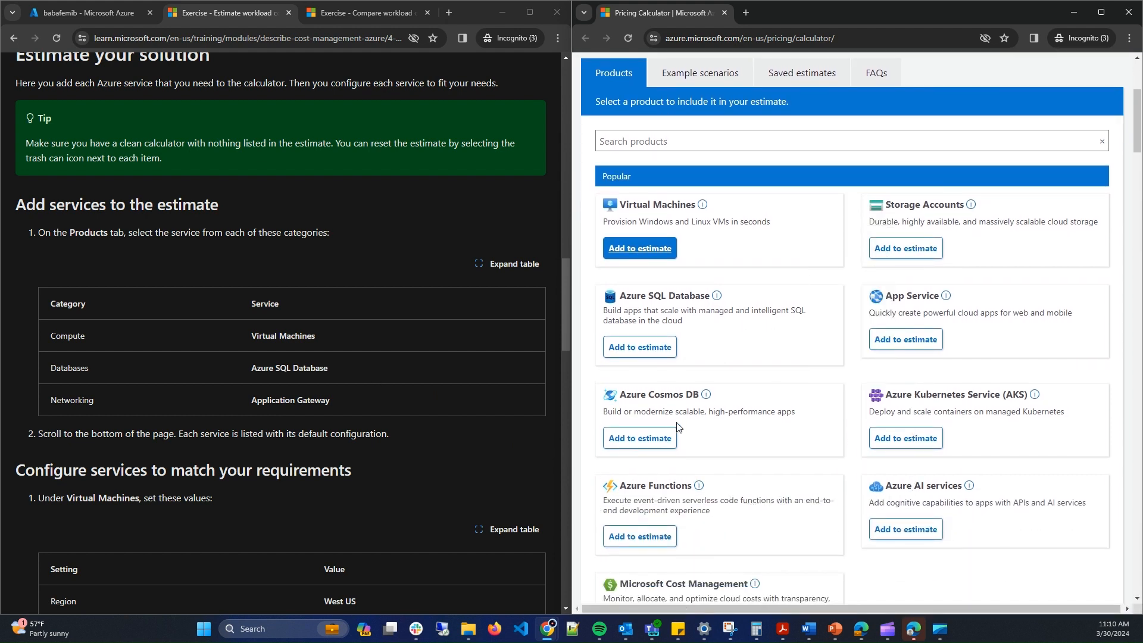
{"action": "scroll", "coordinate": [679, 424], "scroll_direction": "down", "scroll_amount": 3}
{"action": "scroll", "coordinate": [680, 424], "scroll_direction": "down", "scroll_amount": 3}
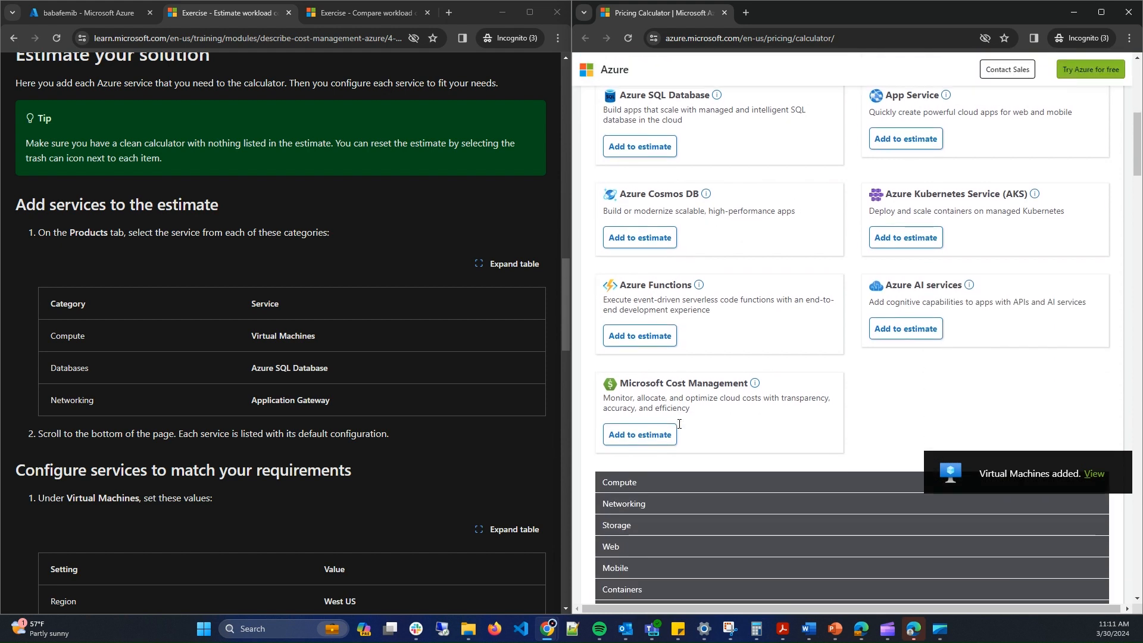
{"action": "scroll", "coordinate": [680, 433], "scroll_direction": "down", "scroll_amount": 2}
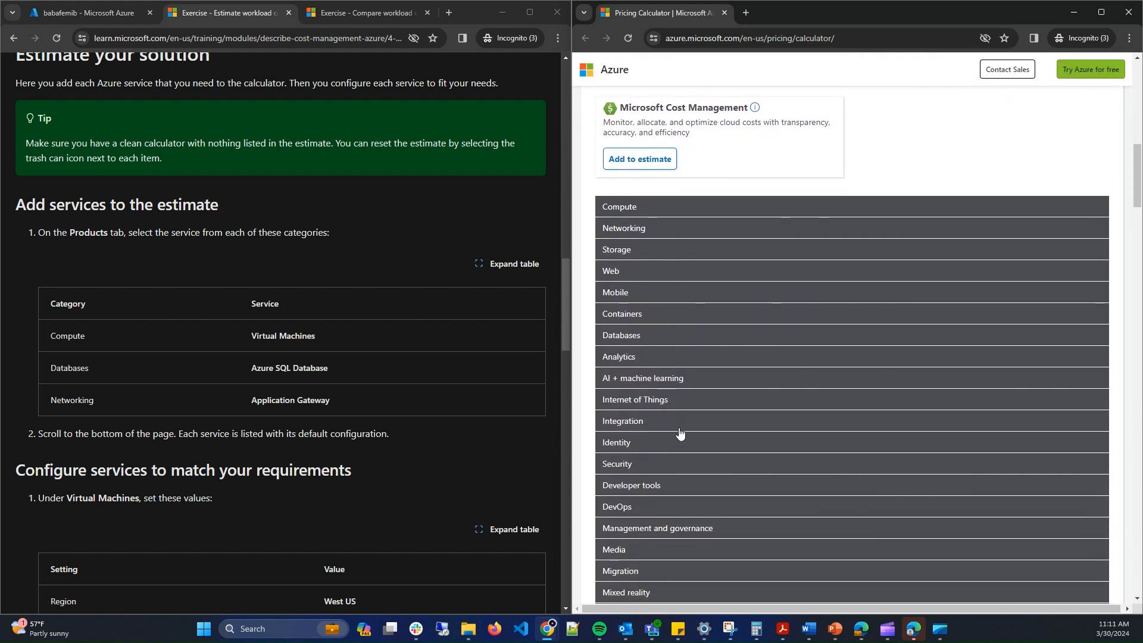
{"action": "scroll", "coordinate": [681, 433], "scroll_direction": "up", "scroll_amount": 10}
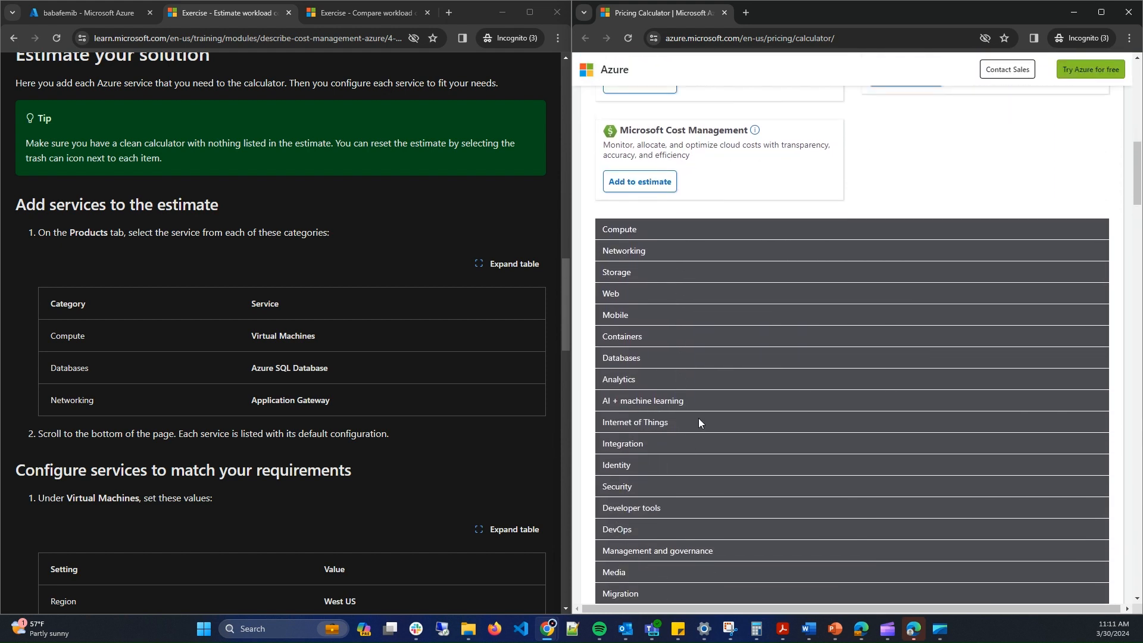
{"action": "scroll", "coordinate": [677, 406], "scroll_direction": "down", "scroll_amount": 4}
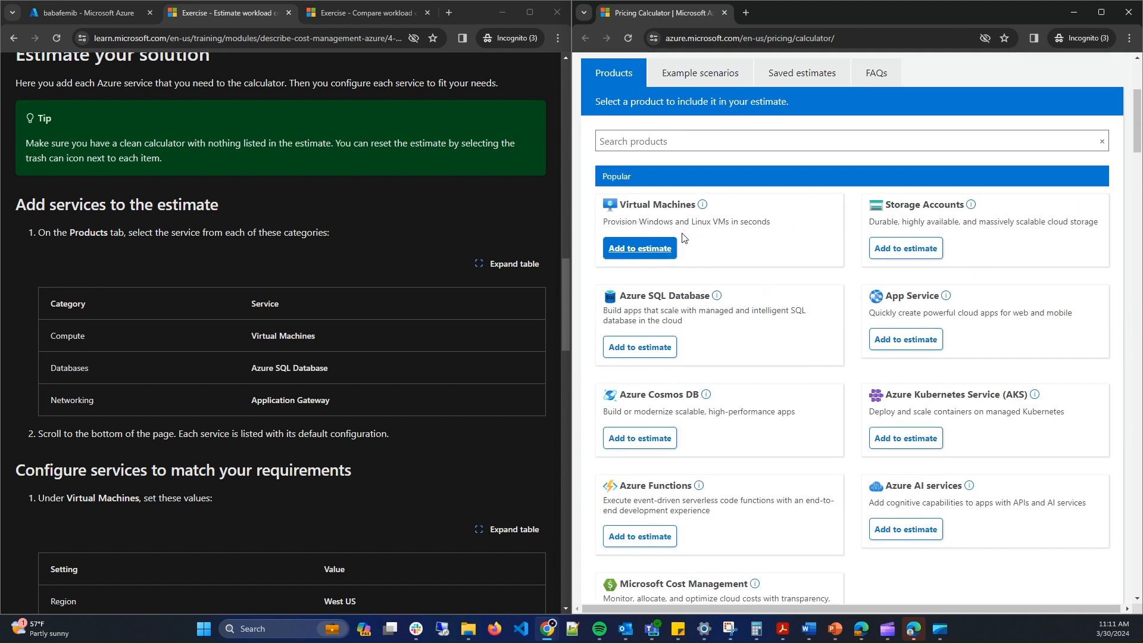
{"action": "scroll", "coordinate": [629, 218], "scroll_direction": "down", "scroll_amount": 4}
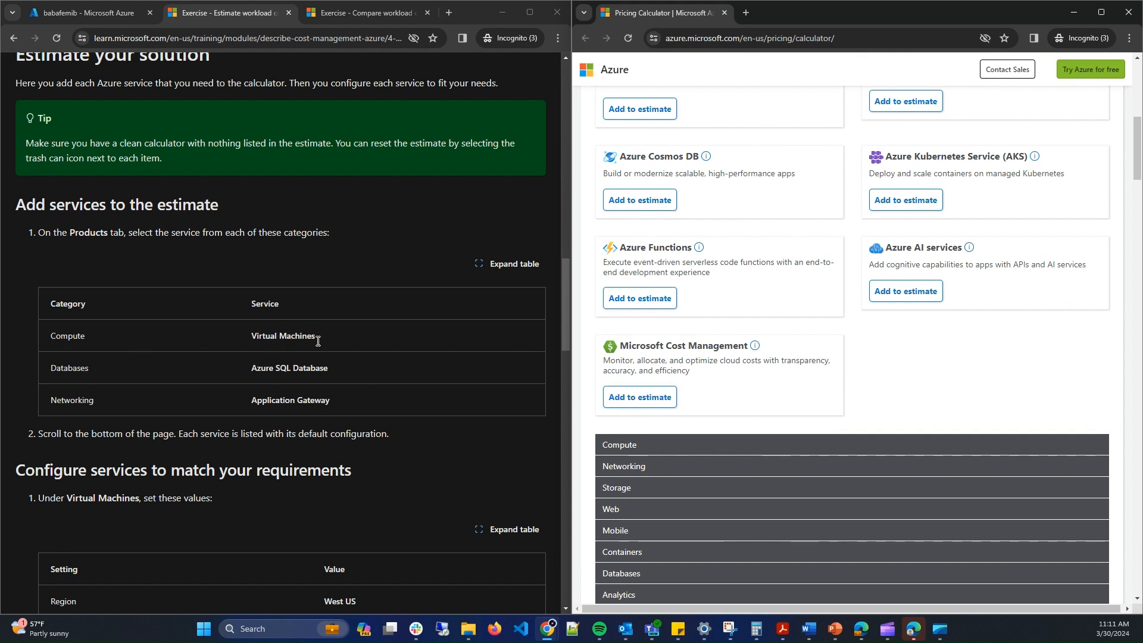
{"action": "scroll", "coordinate": [703, 473], "scroll_direction": "down", "scroll_amount": 3}
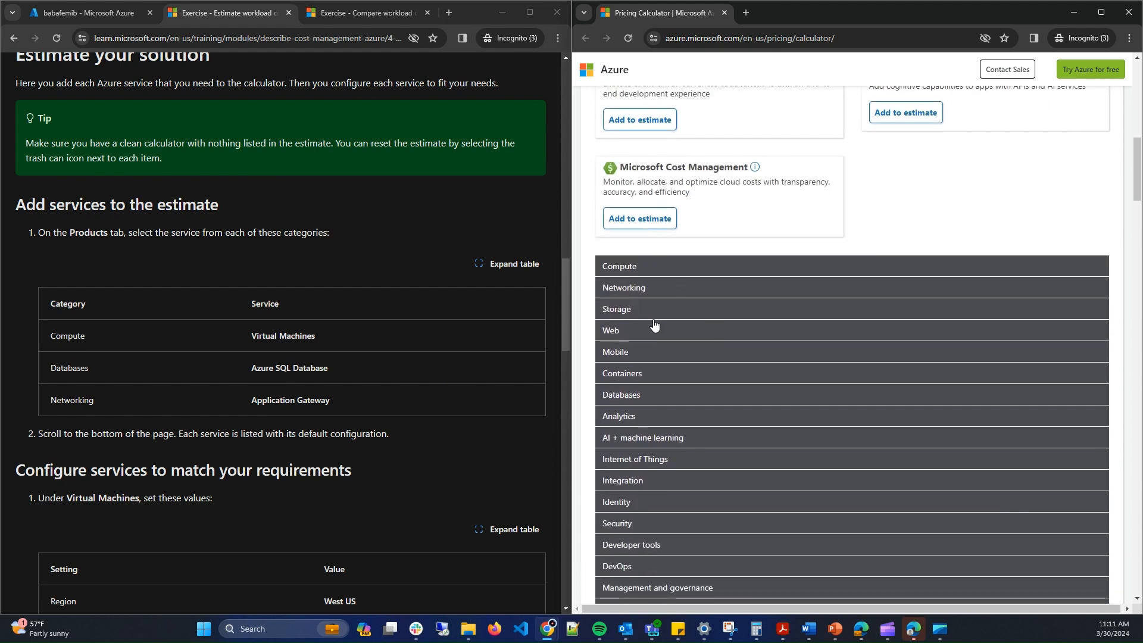
{"action": "left_click", "coordinate": [675, 402]}
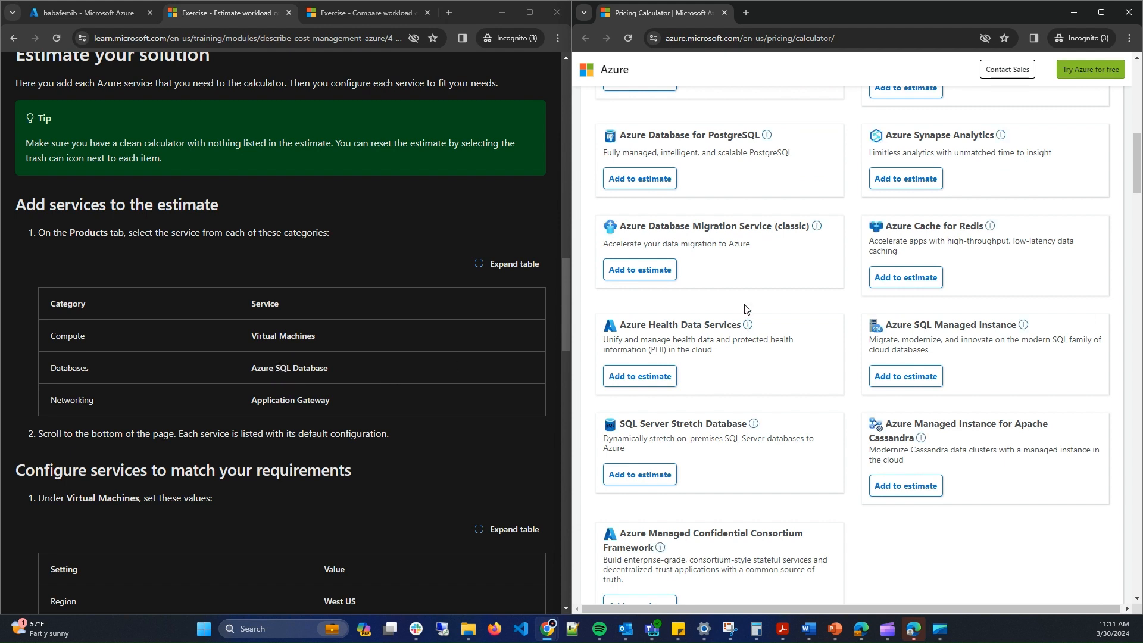
{"action": "scroll", "coordinate": [745, 309], "scroll_direction": "up", "scroll_amount": 3}
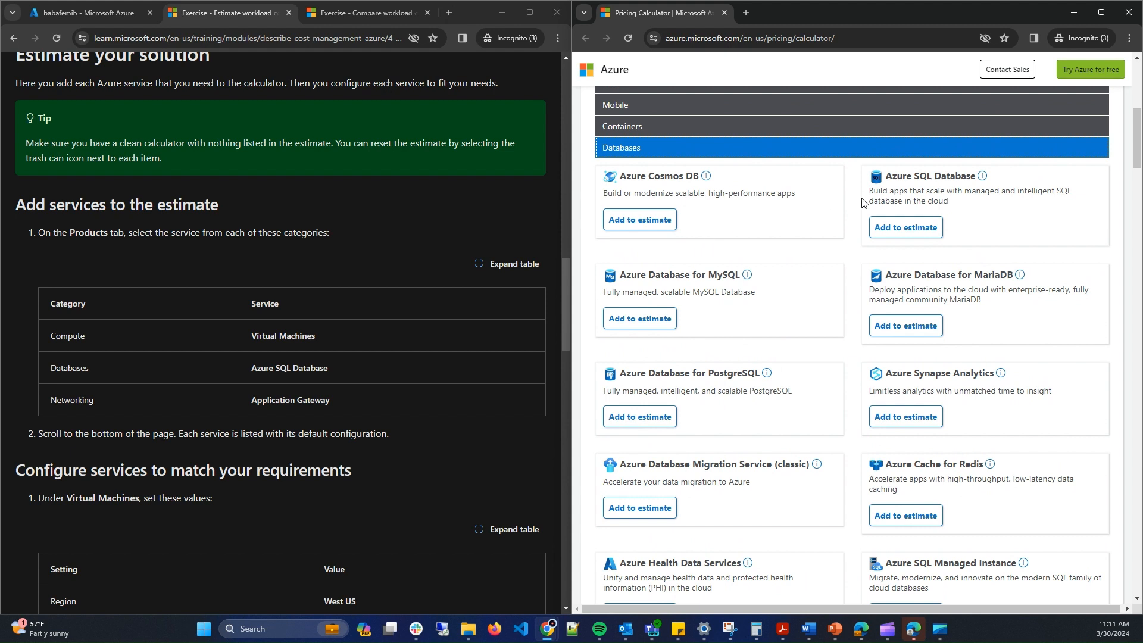
{"action": "left_click", "coordinate": [918, 228]}
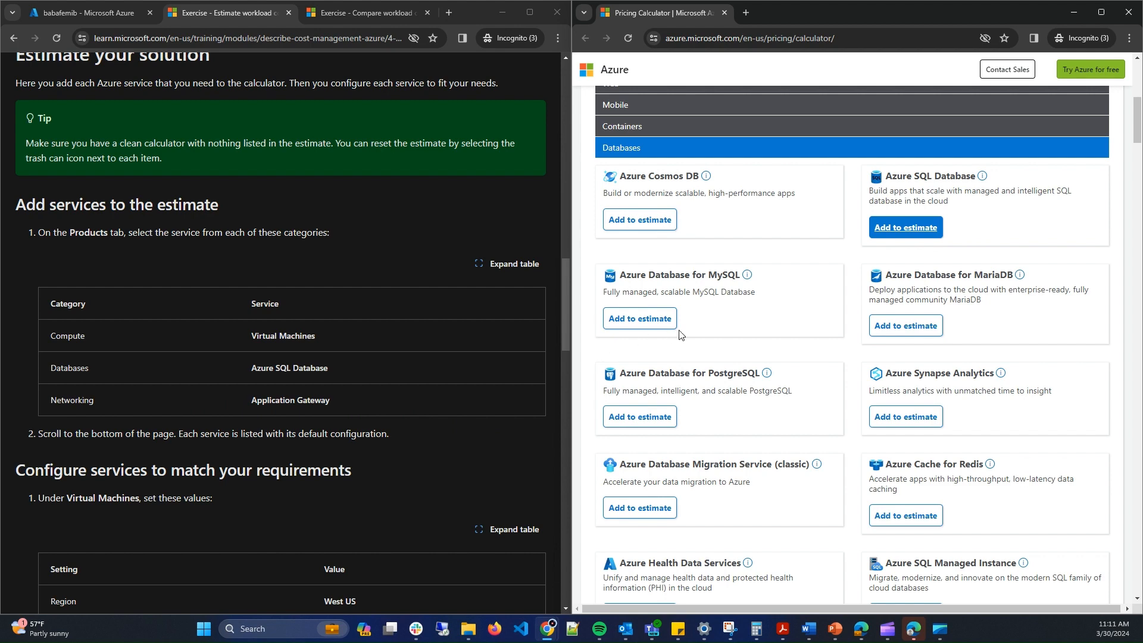
- Add Application Gateway from the Networking category to the estimate
{"action": "scroll", "coordinate": [685, 335], "scroll_direction": "down", "scroll_amount": 6}
{"action": "scroll", "coordinate": [689, 337], "scroll_direction": "down", "scroll_amount": 3}
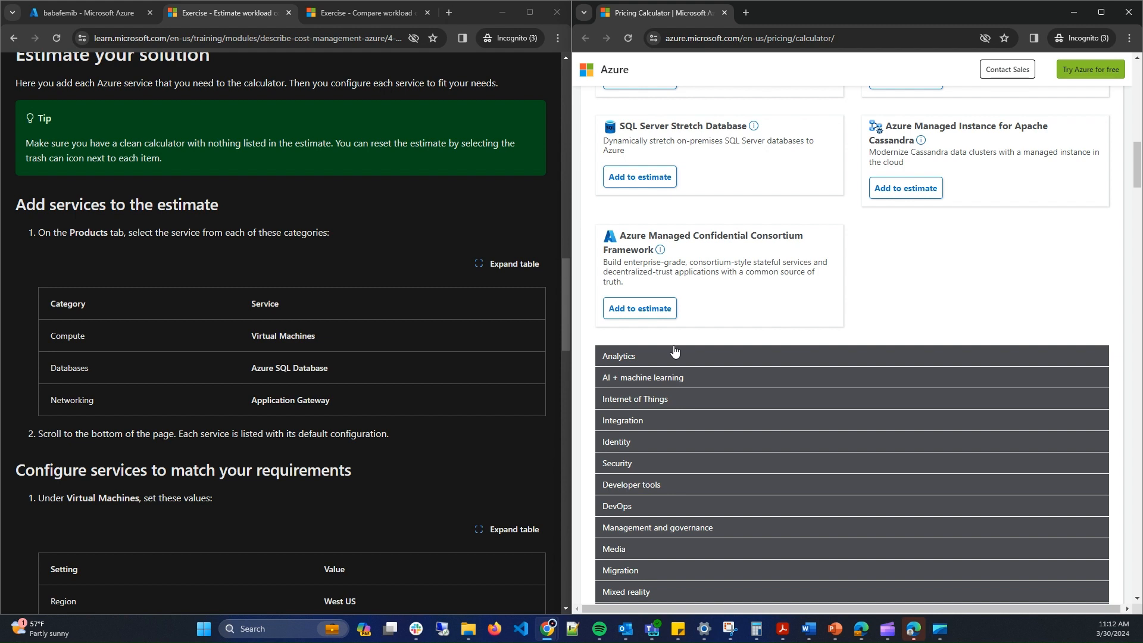
{"action": "scroll", "coordinate": [655, 429], "scroll_direction": "down", "scroll_amount": 2}
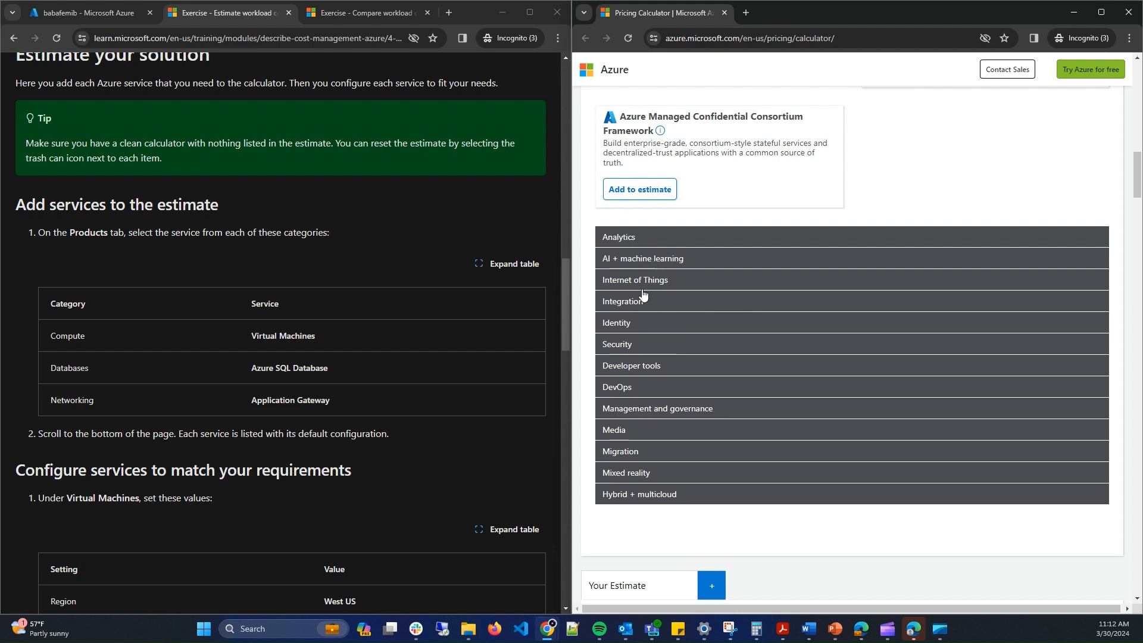
{"action": "scroll", "coordinate": [622, 257], "scroll_direction": "up", "scroll_amount": 6}
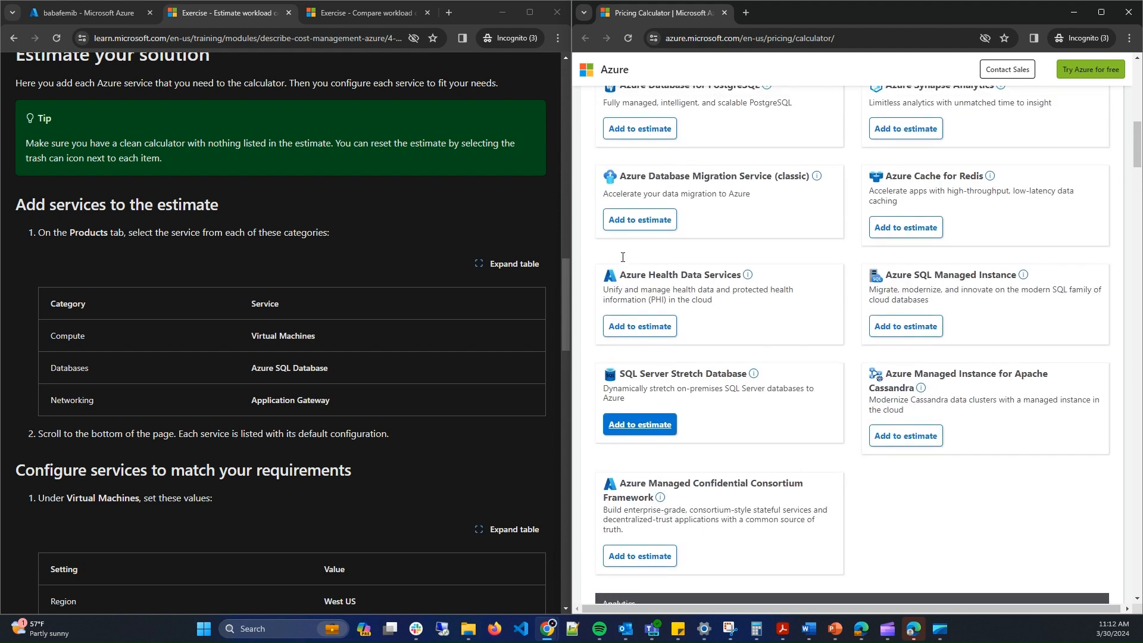
{"action": "scroll", "coordinate": [623, 257], "scroll_direction": "up", "scroll_amount": 10}
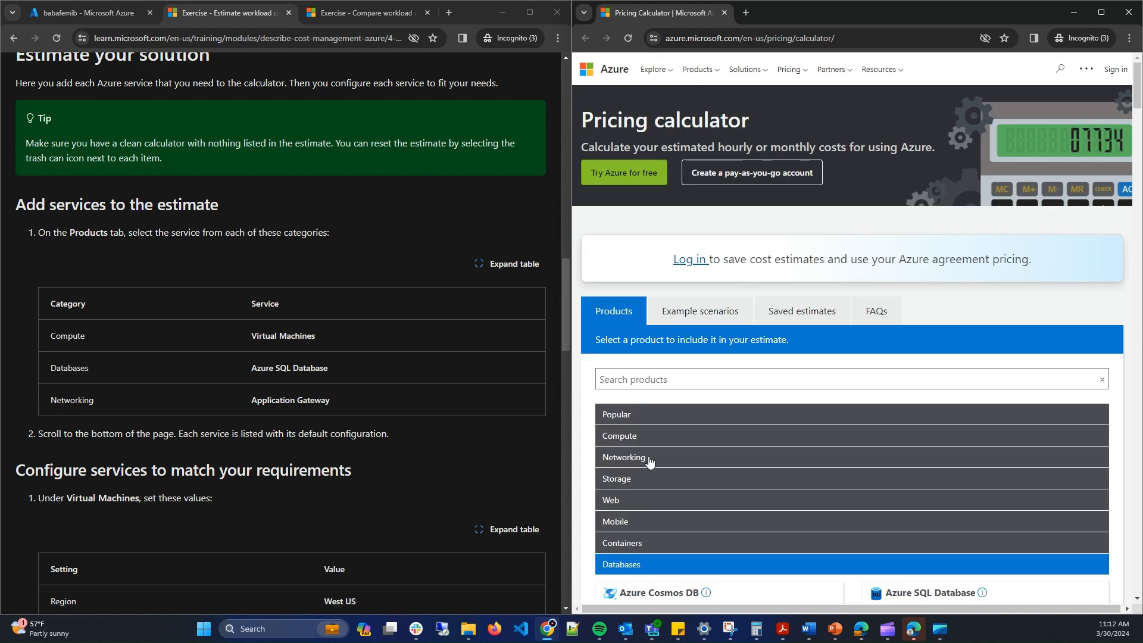
{"action": "left_click", "coordinate": [649, 459]}
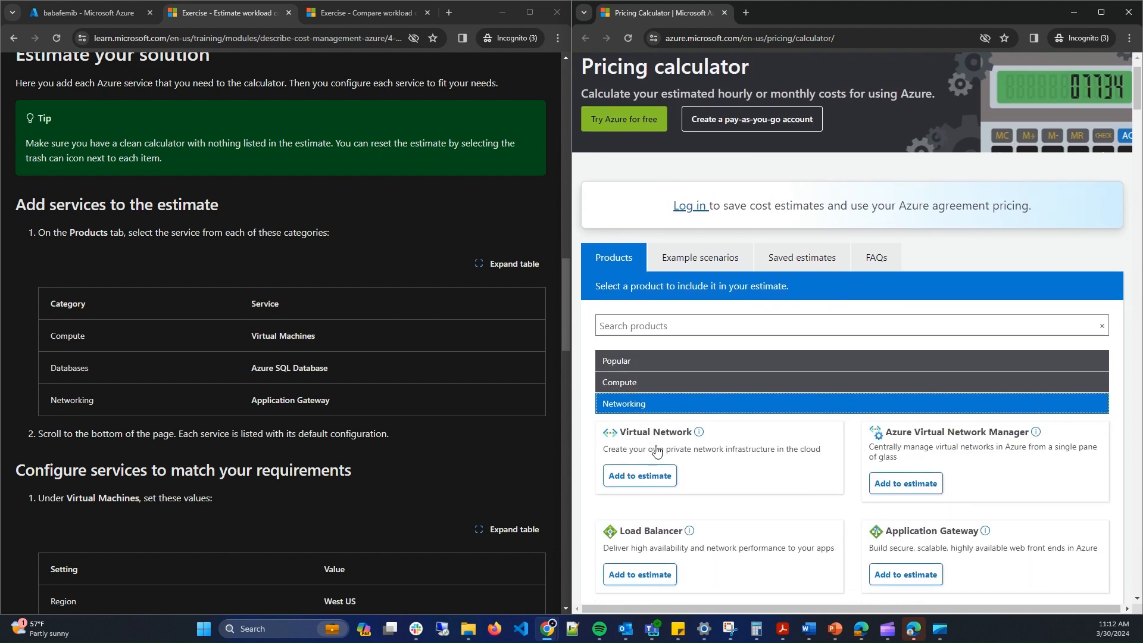
{"action": "scroll", "coordinate": [653, 459], "scroll_direction": "down", "scroll_amount": 3}
{"action": "scroll", "coordinate": [734, 417], "scroll_direction": "down", "scroll_amount": 1}
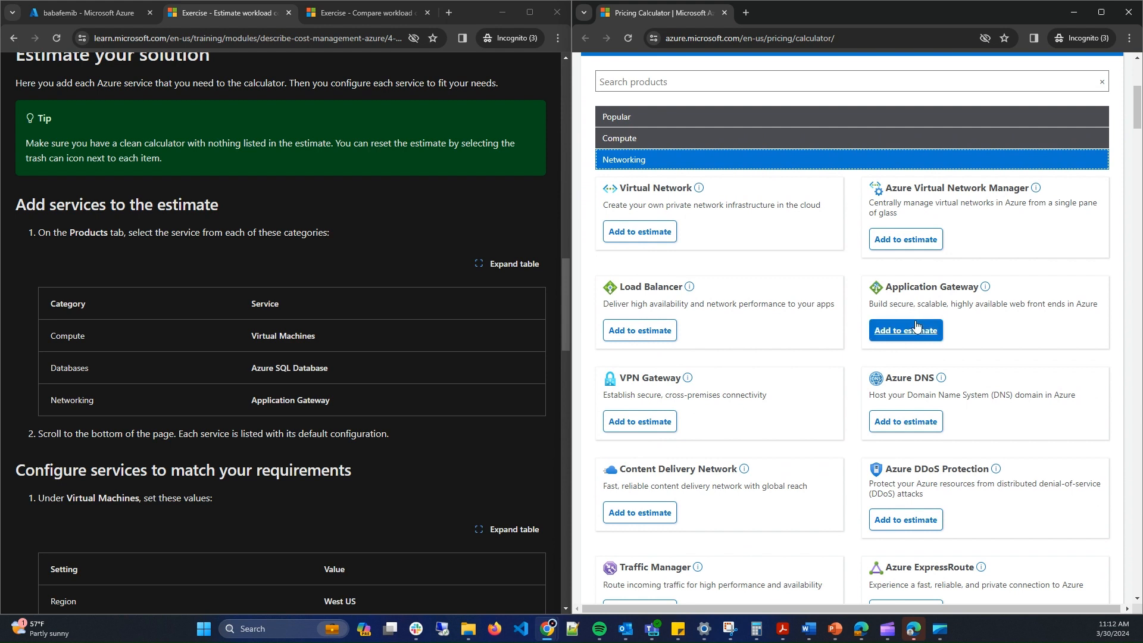
{"action": "left_click", "coordinate": [917, 332]}
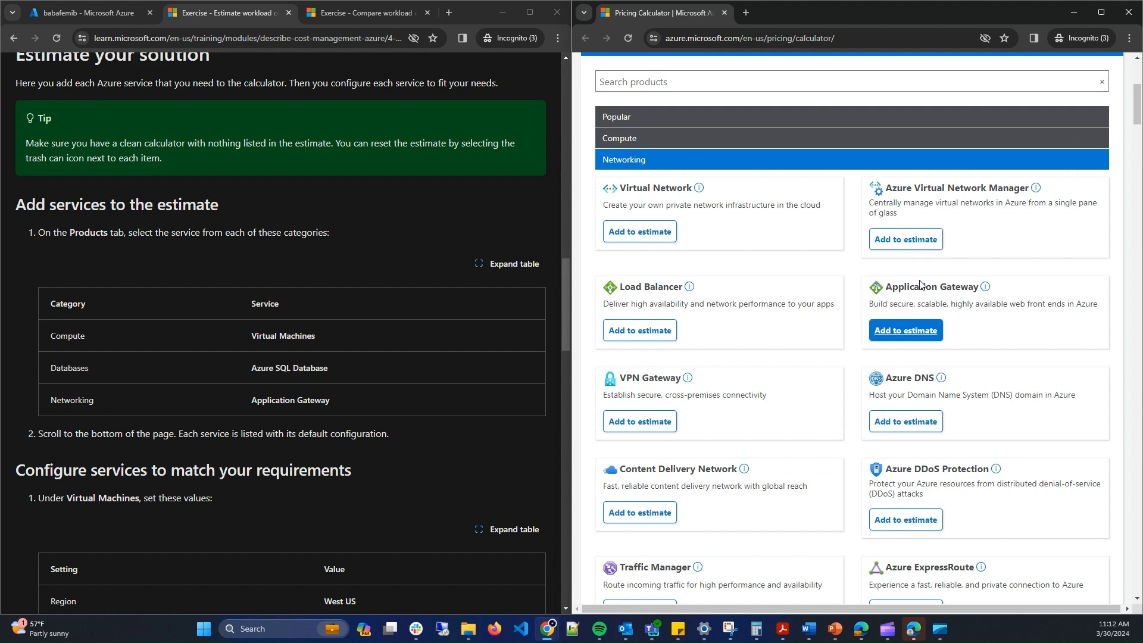
- Review the default configurations of Virtual Machines, Azure SQL Database and Application Gateway in the estimate
{"action": "scroll", "coordinate": [919, 333], "scroll_direction": "down", "scroll_amount": 10}
{"action": "scroll", "coordinate": [920, 335], "scroll_direction": "down", "scroll_amount": 12}
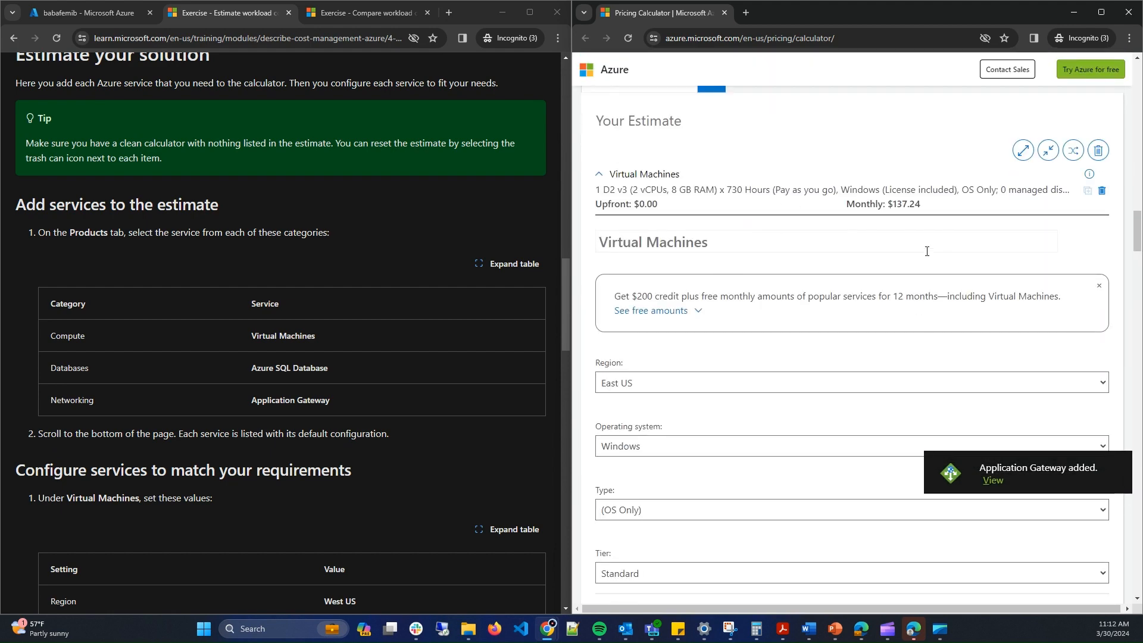
{"action": "scroll", "coordinate": [927, 251], "scroll_direction": "down", "scroll_amount": 9}
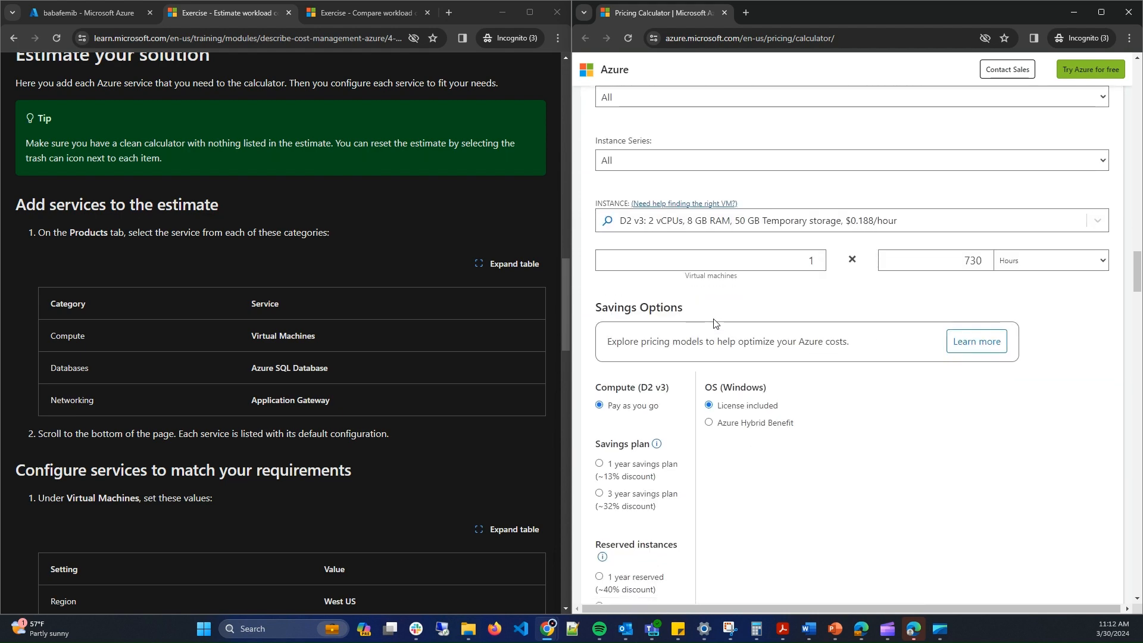
{"action": "scroll", "coordinate": [673, 269], "scroll_direction": "down", "scroll_amount": 4}
{"action": "scroll", "coordinate": [675, 260], "scroll_direction": "up", "scroll_amount": 3}
{"action": "scroll", "coordinate": [676, 274], "scroll_direction": "down", "scroll_amount": 5}
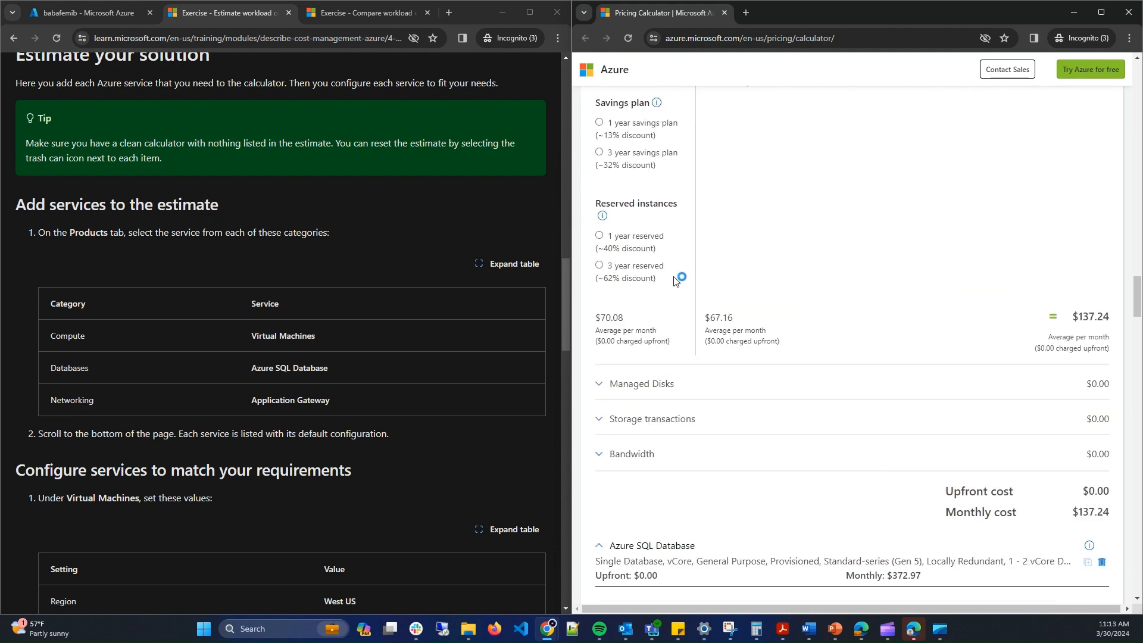
{"action": "scroll", "coordinate": [677, 282], "scroll_direction": "down", "scroll_amount": 6}
{"action": "scroll", "coordinate": [677, 285], "scroll_direction": "down", "scroll_amount": 2}
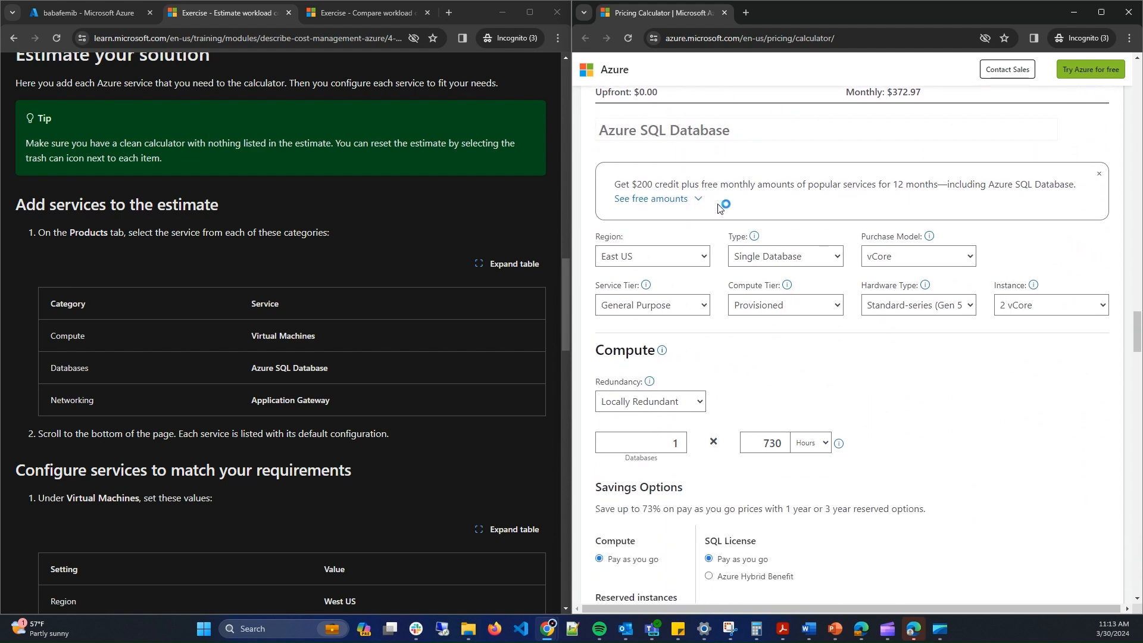
{"action": "scroll", "coordinate": [691, 280], "scroll_direction": "down", "scroll_amount": 15}
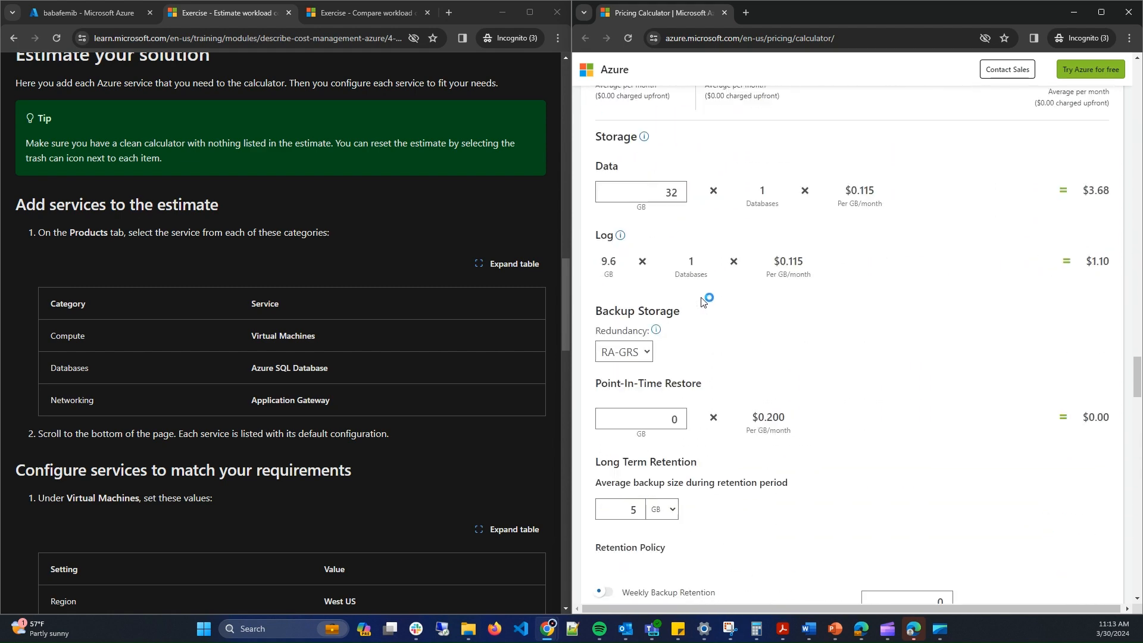
{"action": "scroll", "coordinate": [716, 314], "scroll_direction": "down", "scroll_amount": 7}
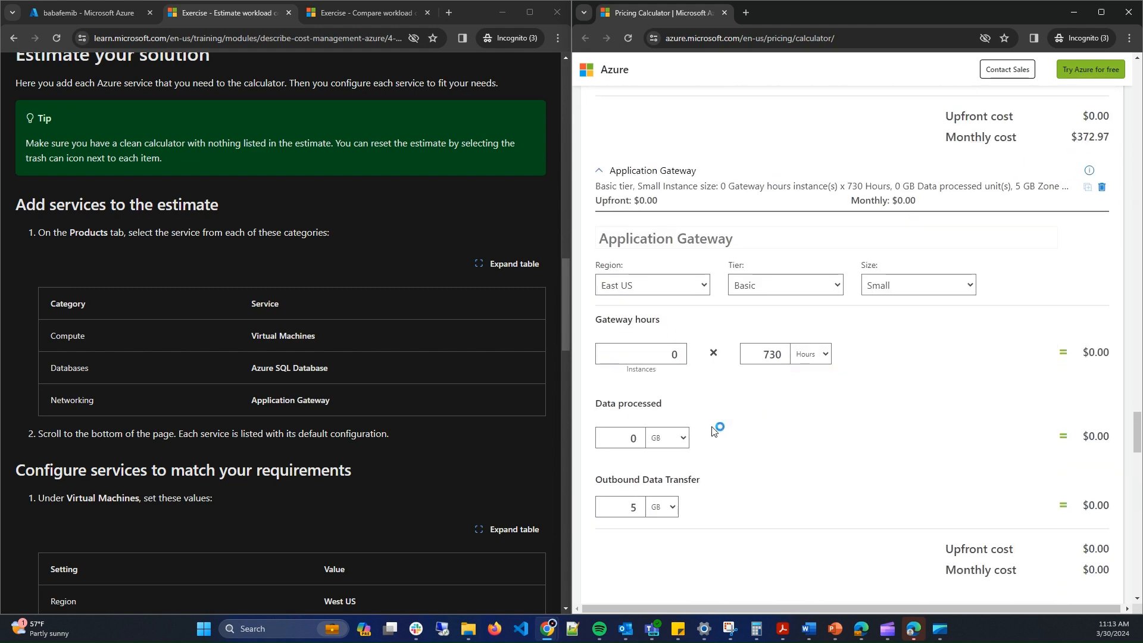
- Set the region of the Virtual Machines entry in the estimate to West US
{"action": "scroll", "coordinate": [737, 352], "scroll_direction": "up", "scroll_amount": 20}
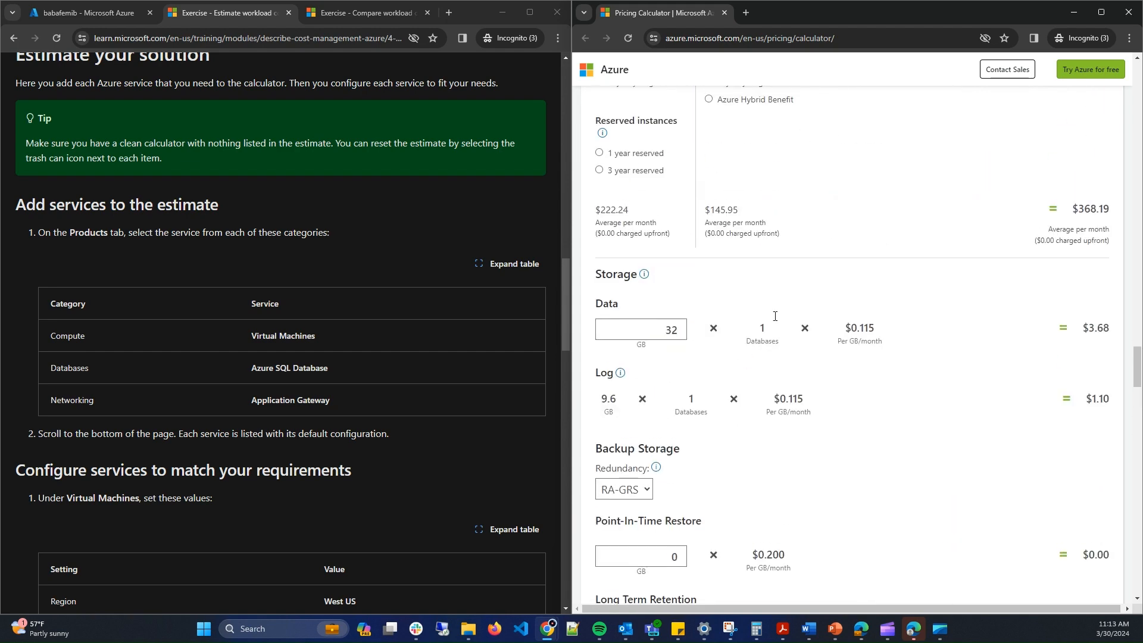
{"action": "scroll", "coordinate": [156, 411], "scroll_direction": "down", "scroll_amount": 5}
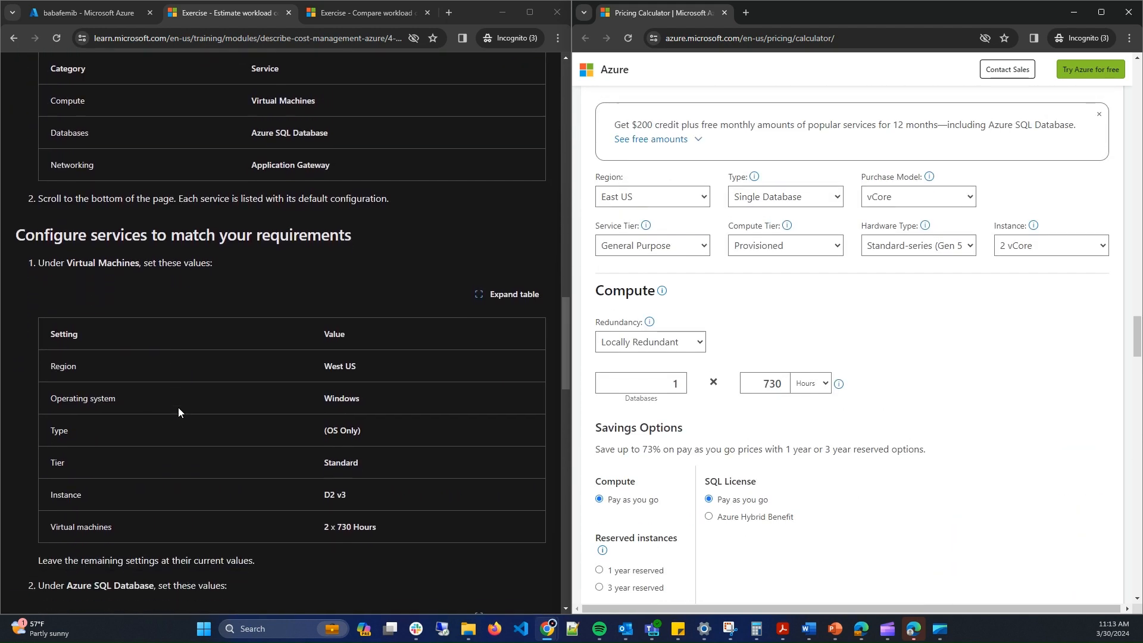
{"action": "scroll", "coordinate": [846, 311], "scroll_direction": "up", "scroll_amount": 10}
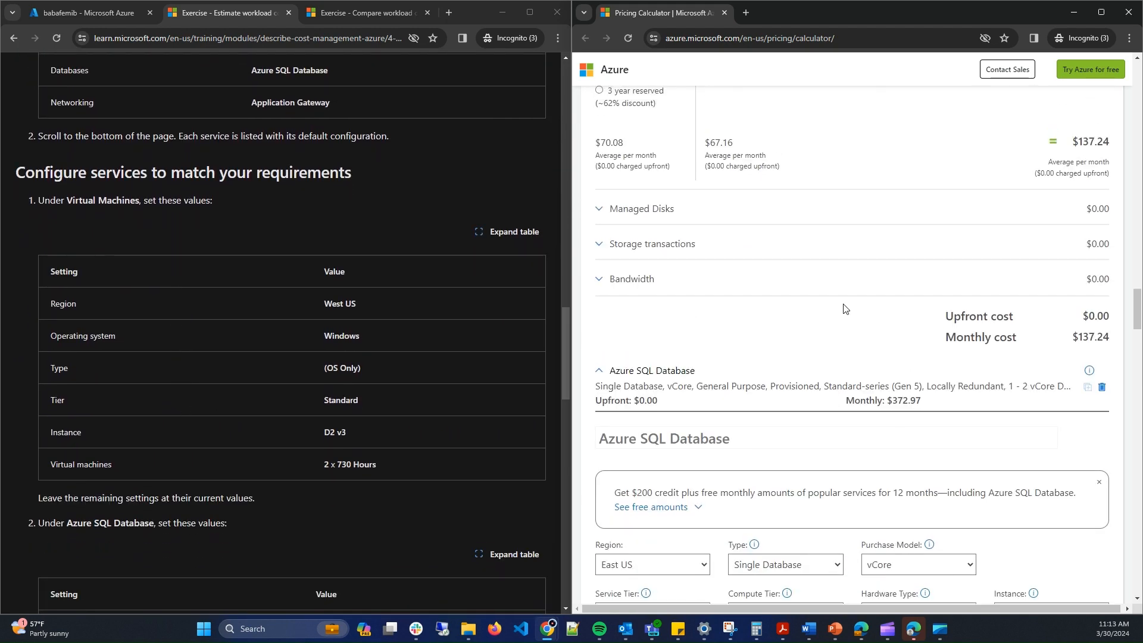
{"action": "scroll", "coordinate": [860, 311], "scroll_direction": "up", "scroll_amount": 15}
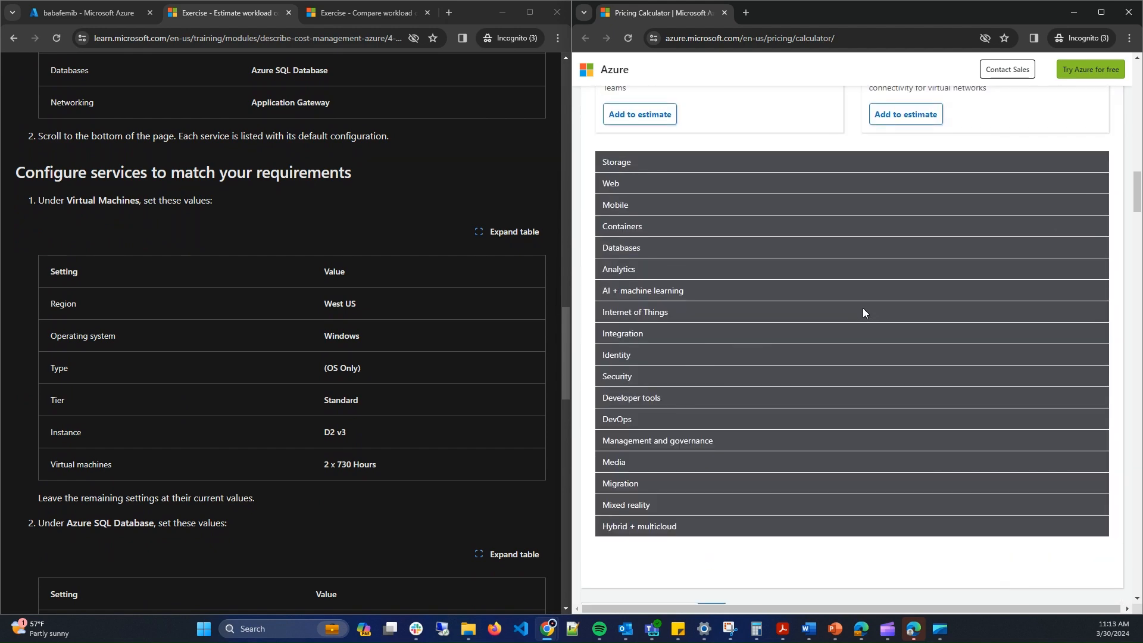
{"action": "scroll", "coordinate": [865, 311], "scroll_direction": "down", "scroll_amount": 12}
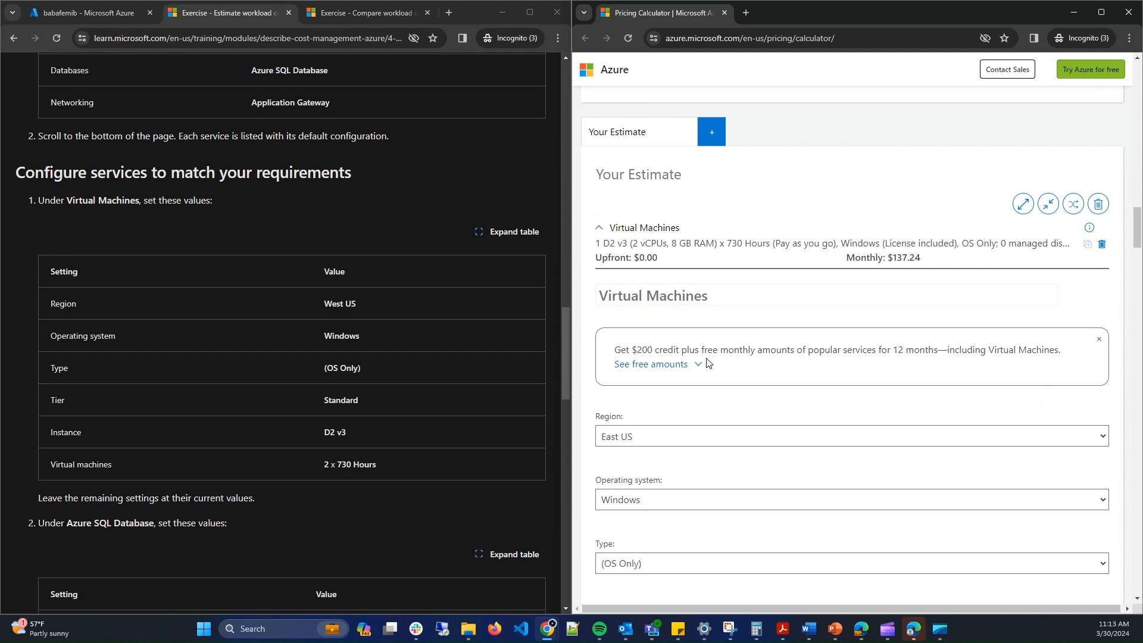
{"action": "scroll", "coordinate": [744, 342], "scroll_direction": "down", "scroll_amount": 3}
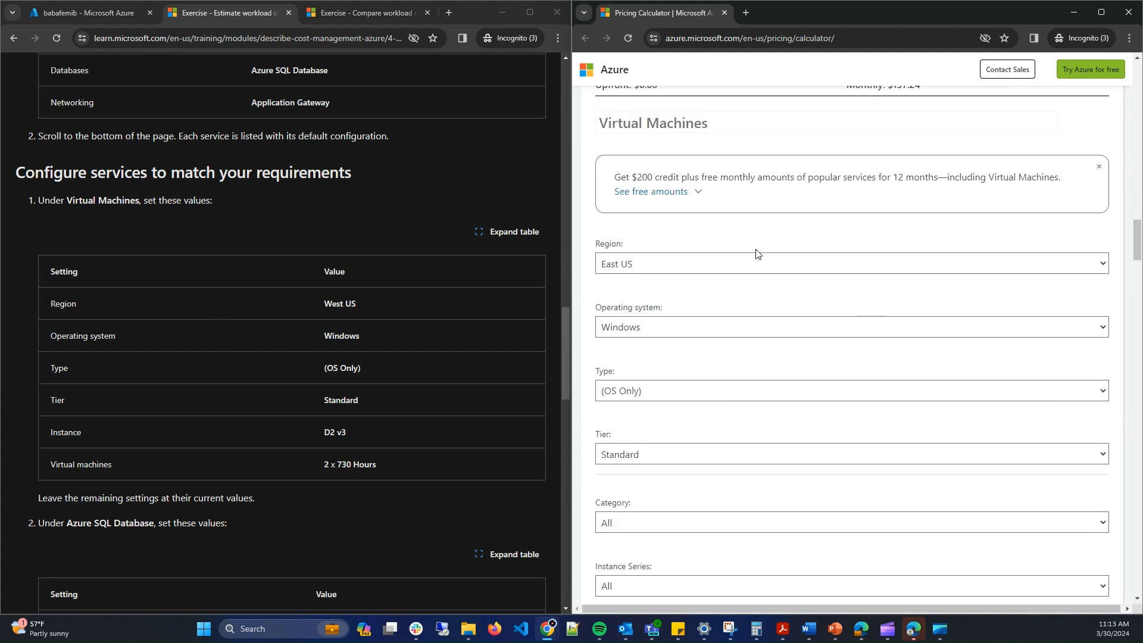
{"action": "left_click", "coordinate": [702, 264]}
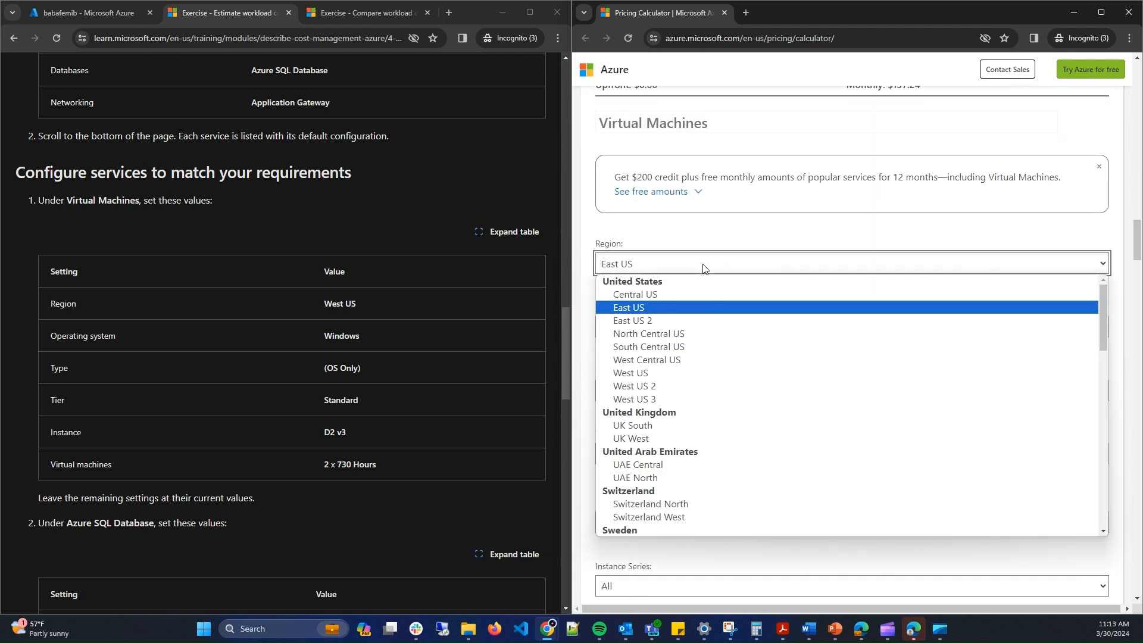
{"action": "left_click", "coordinate": [703, 373]}
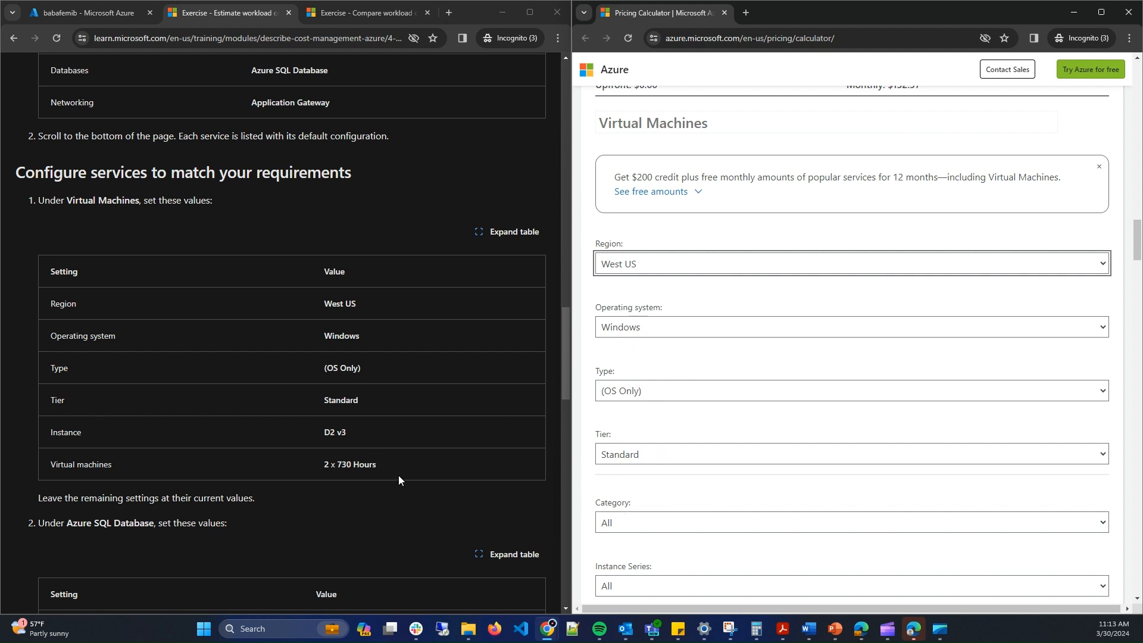
- Set the number of virtual machines to 2 for the D2 v3 instance, keeping the instance series at All
{"action": "scroll", "coordinate": [398, 475], "scroll_direction": "down", "scroll_amount": 1}
{"action": "scroll", "coordinate": [764, 447], "scroll_direction": "down", "scroll_amount": 2}
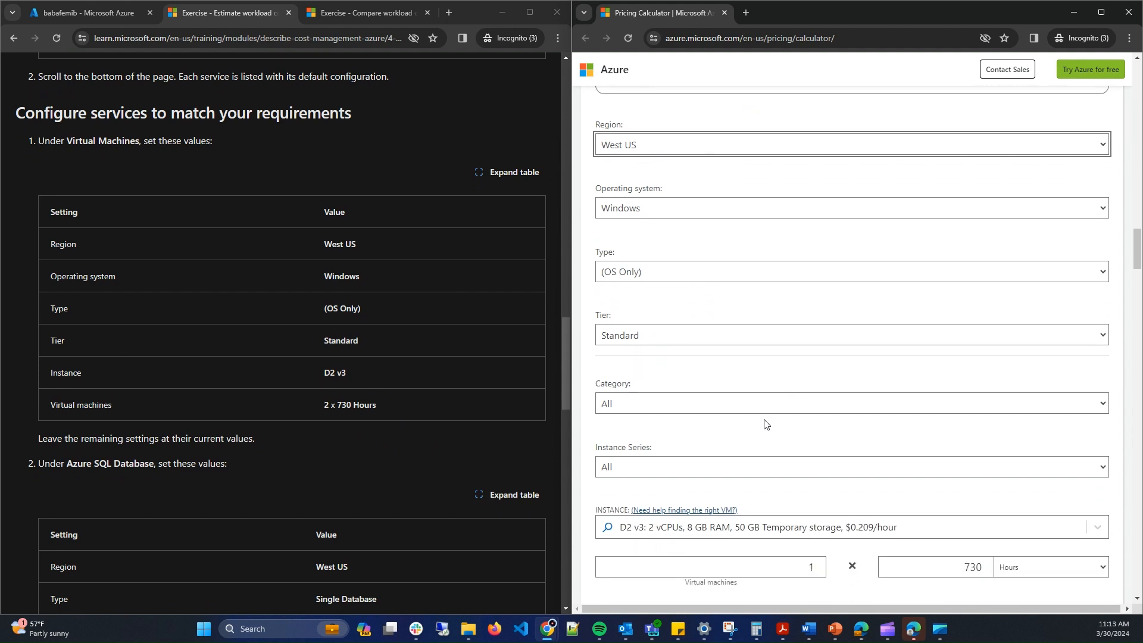
{"action": "left_click", "coordinate": [639, 469]}
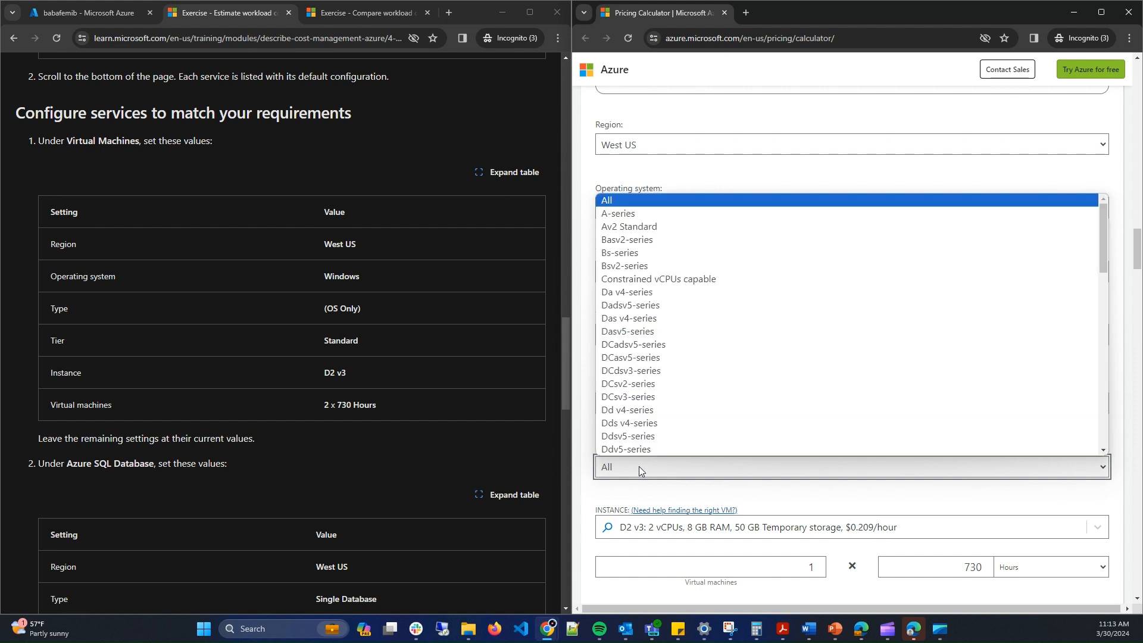
{"action": "left_click", "coordinate": [639, 467]}
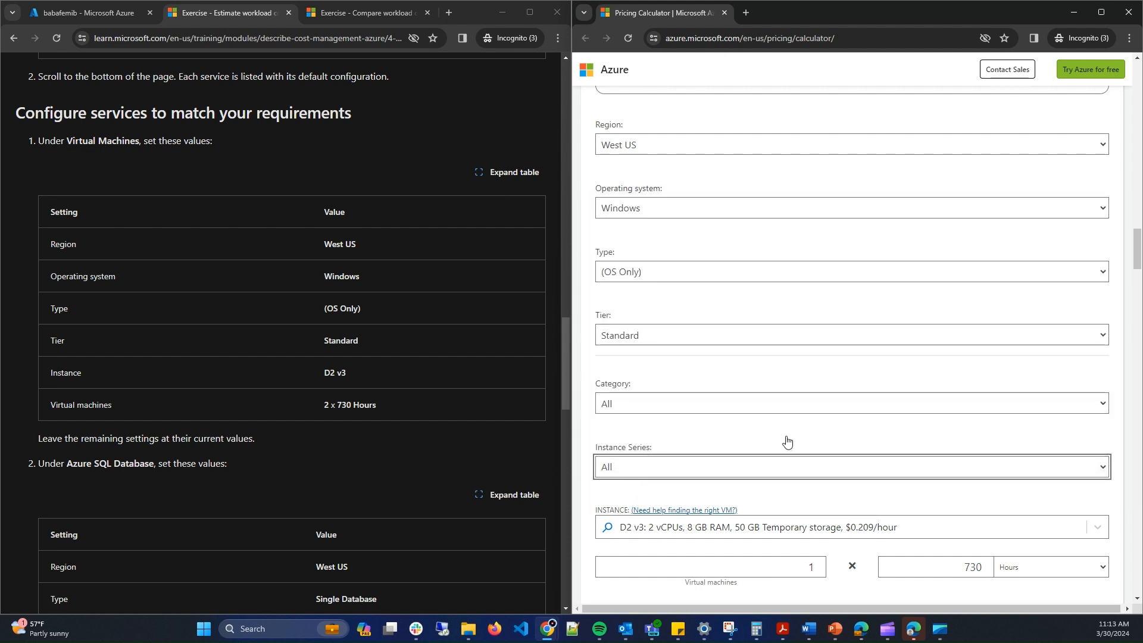
{"action": "scroll", "coordinate": [834, 443], "scroll_direction": "down", "scroll_amount": 2}
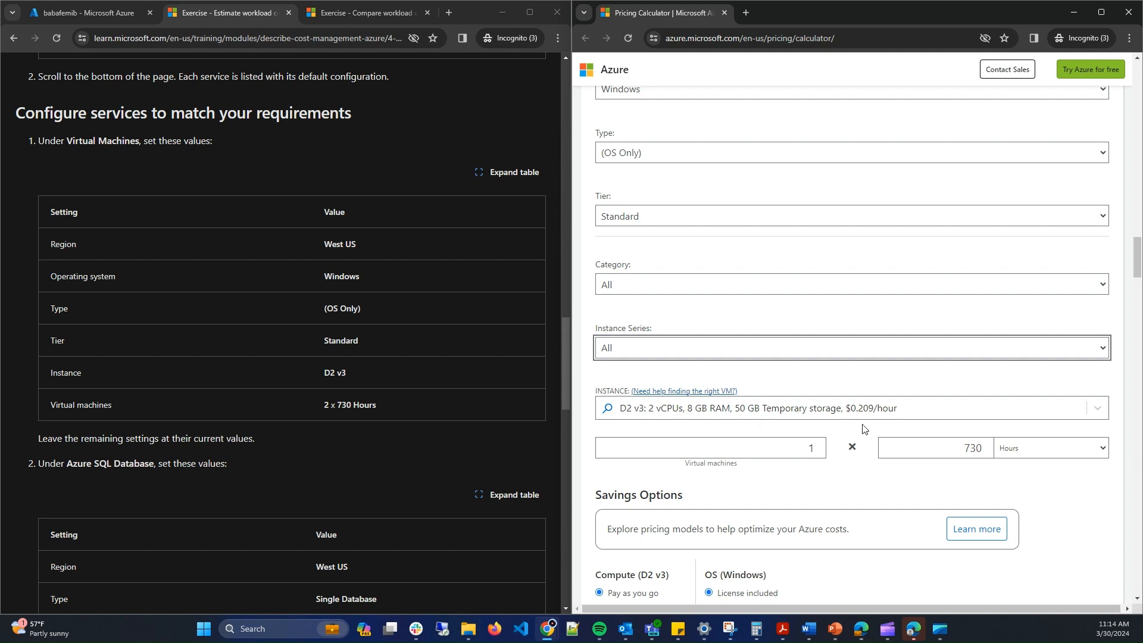
{"action": "double_click", "coordinate": [825, 447]}
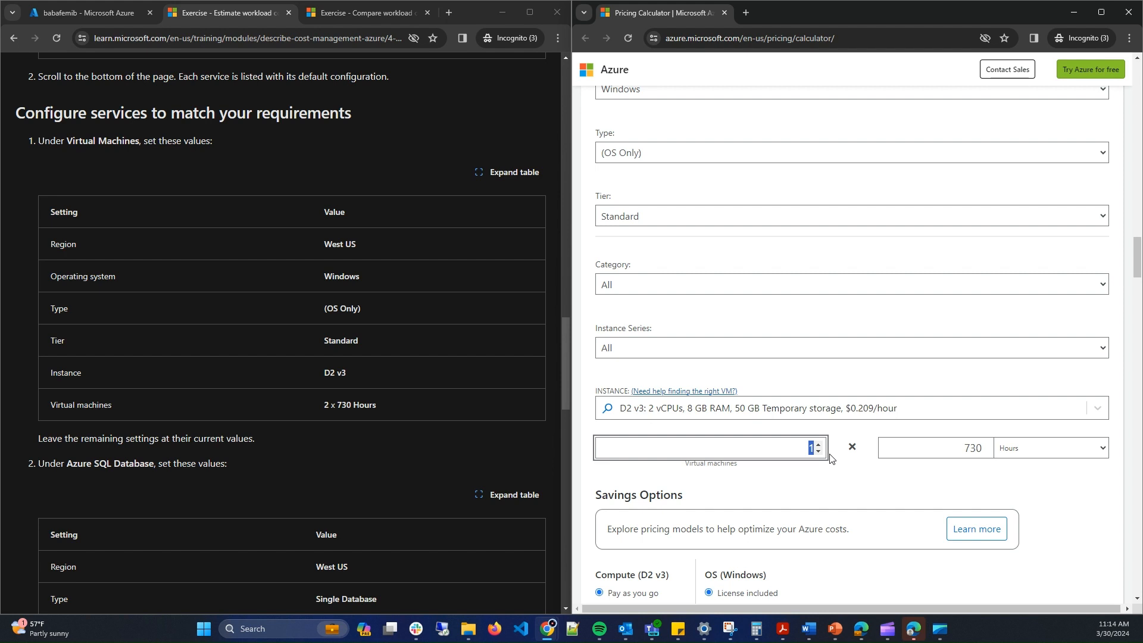
{"action": "left_click", "coordinate": [819, 445]}
{"action": "left_click", "coordinate": [833, 460]}
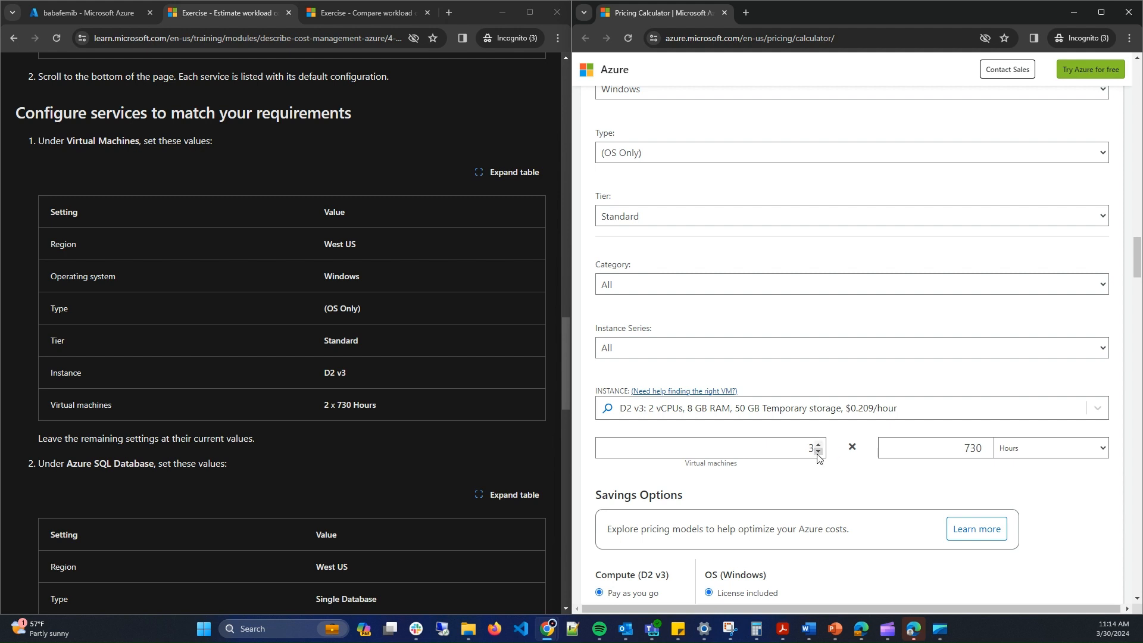
{"action": "left_click", "coordinate": [822, 453]}
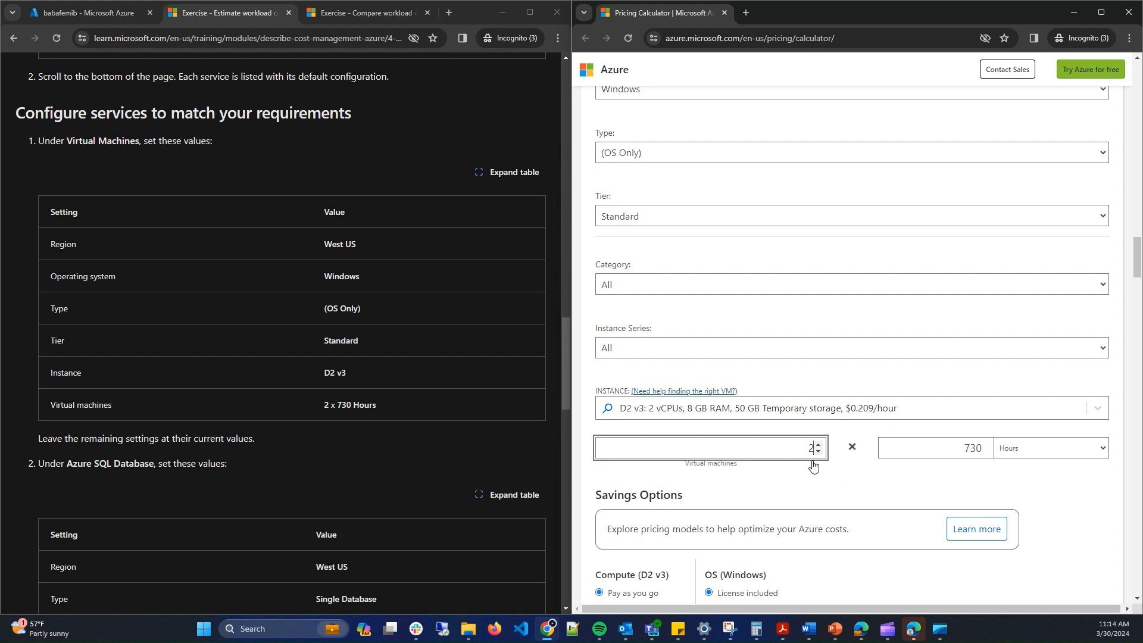
{"action": "left_click", "coordinate": [870, 475]}
- Find the Azure SQL Database settings in the exercise and set that service's region to West US in the estimate
{"action": "scroll", "coordinate": [826, 425], "scroll_direction": "down", "scroll_amount": 1}
{"action": "scroll", "coordinate": [826, 425], "scroll_direction": "down", "scroll_amount": 1}
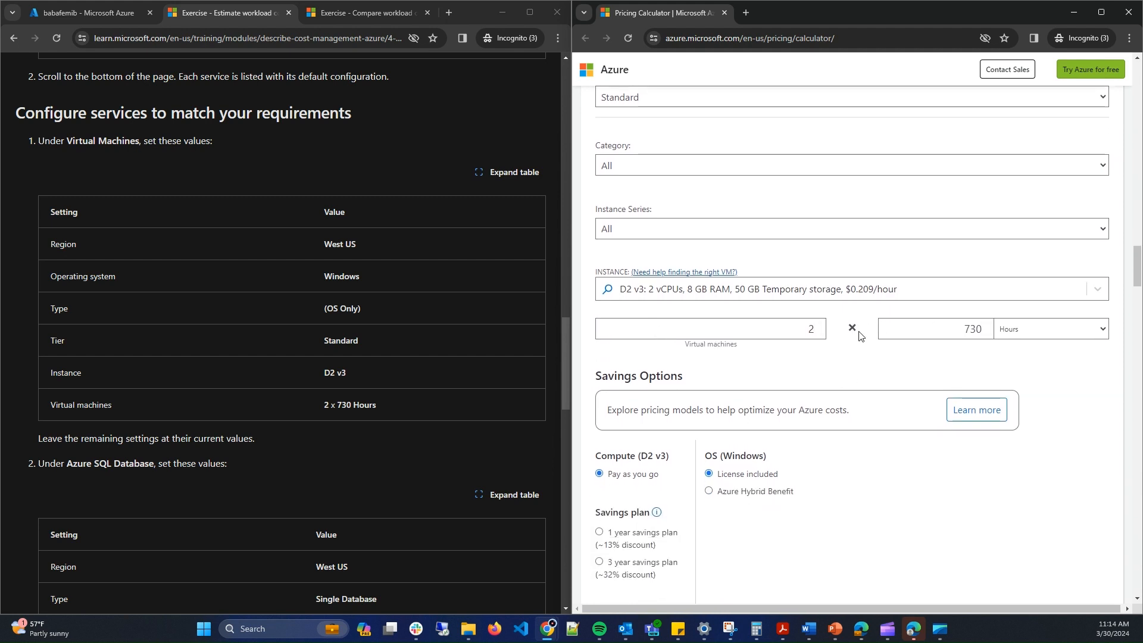
{"action": "scroll", "coordinate": [827, 334], "scroll_direction": "down", "scroll_amount": 1}
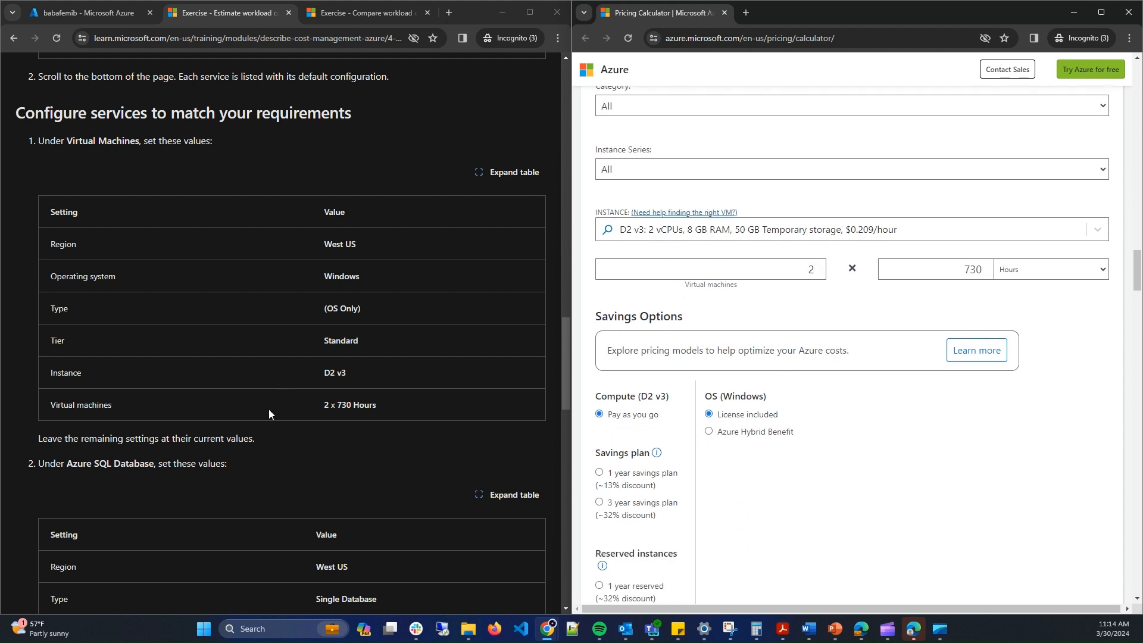
{"action": "scroll", "coordinate": [269, 411], "scroll_direction": "down", "scroll_amount": 1}
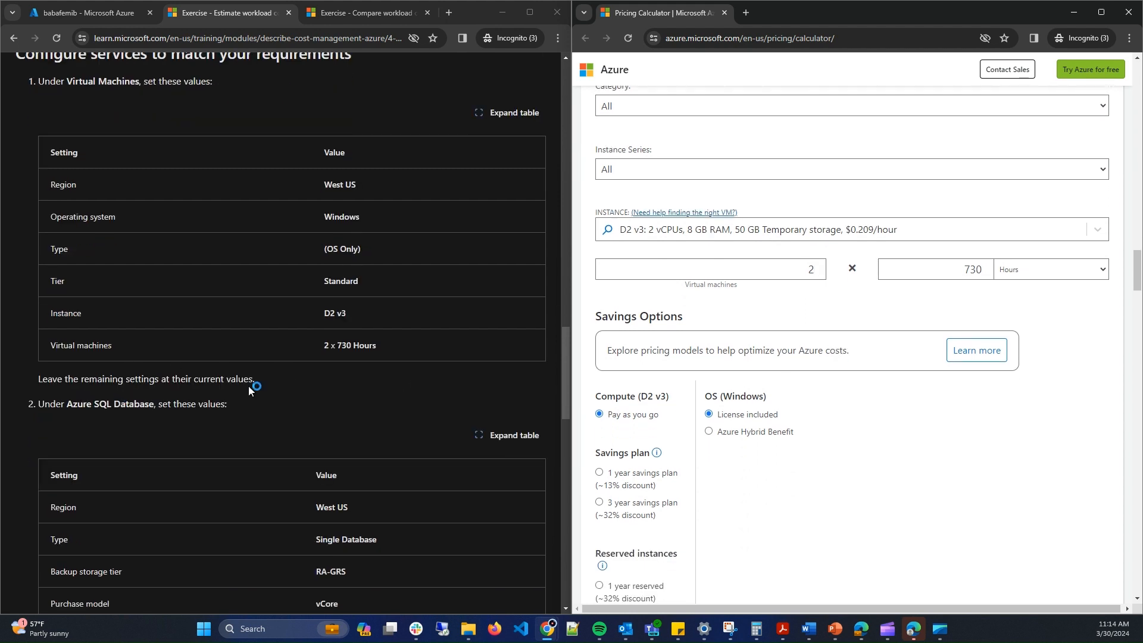
{"action": "scroll", "coordinate": [852, 363], "scroll_direction": "down", "scroll_amount": 9}
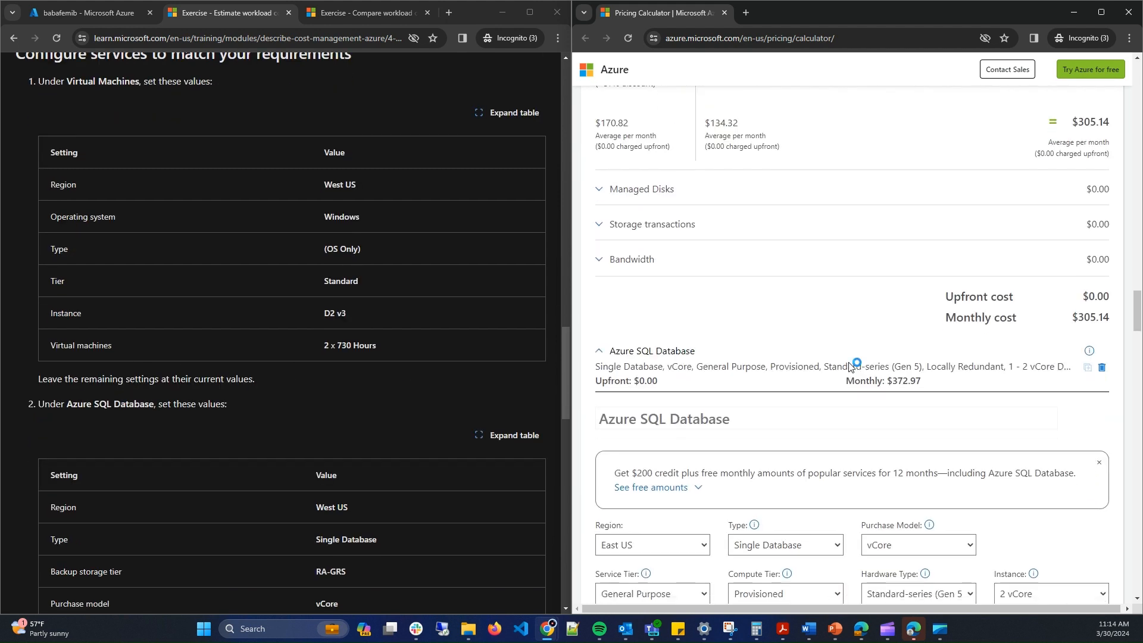
{"action": "scroll", "coordinate": [850, 364], "scroll_direction": "down", "scroll_amount": 4}
{"action": "scroll", "coordinate": [292, 366], "scroll_direction": "down", "scroll_amount": 2}
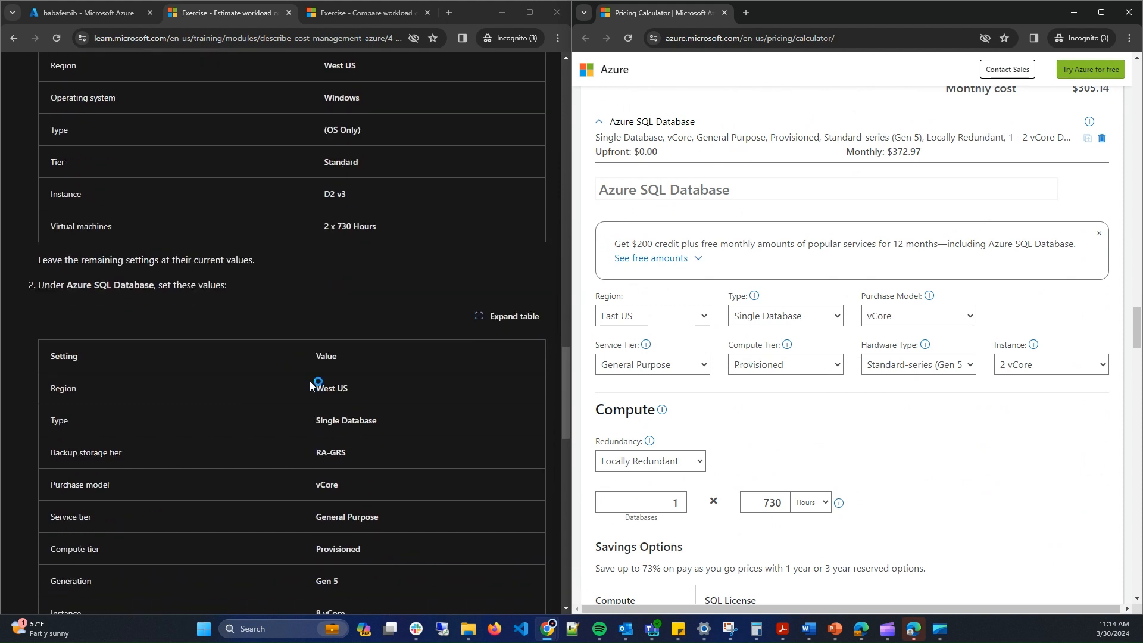
{"action": "scroll", "coordinate": [393, 396], "scroll_direction": "down", "scroll_amount": 2}
{"action": "scroll", "coordinate": [766, 359], "scroll_direction": "down", "scroll_amount": 2}
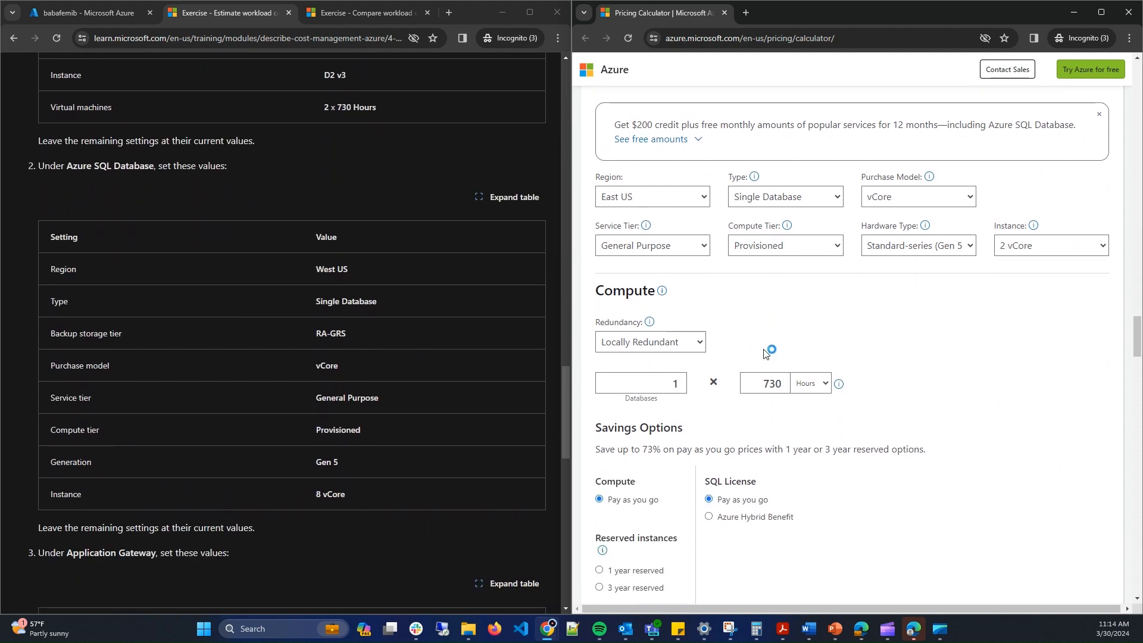
{"action": "left_click", "coordinate": [700, 199]}
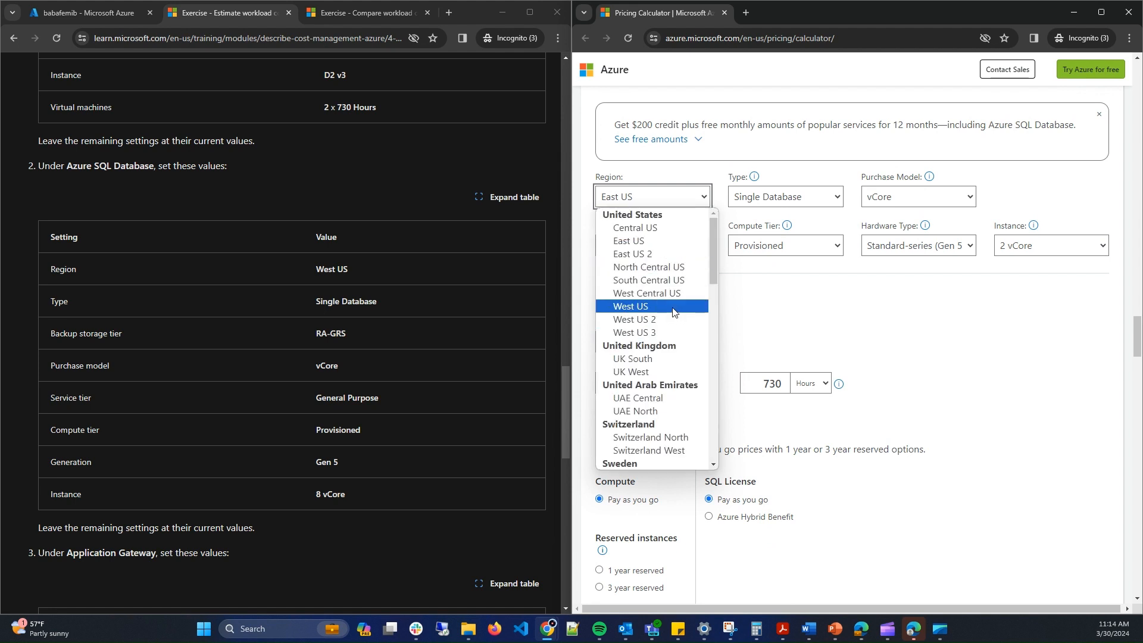
{"action": "left_click", "coordinate": [674, 308]}
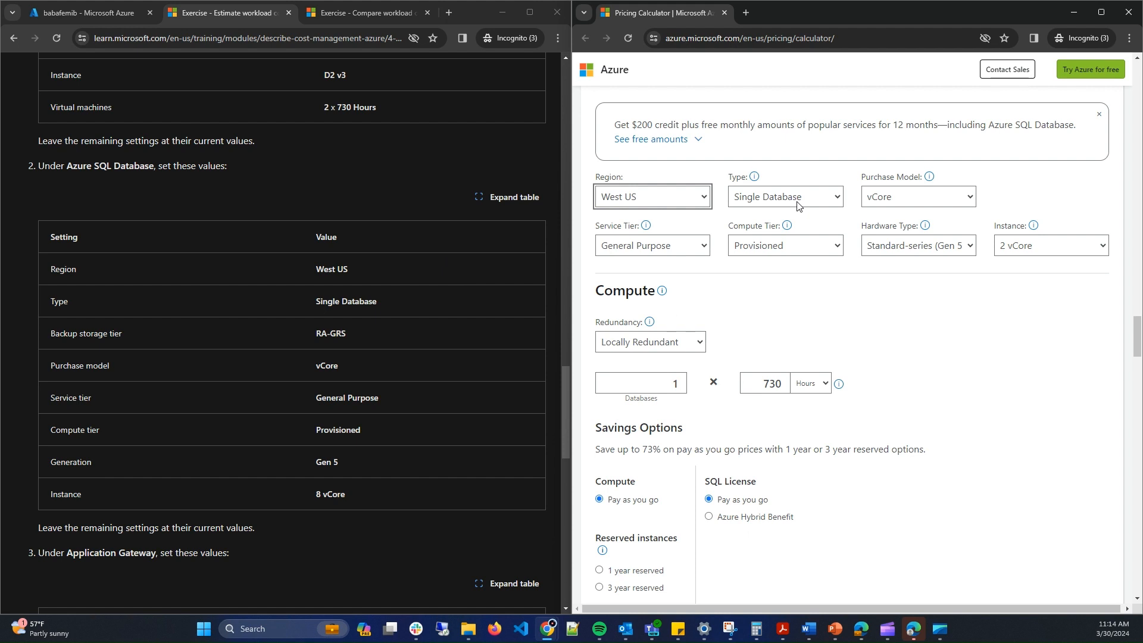
- Set the Azure SQL Database instance size to 8 vCore
{"action": "left_click", "coordinate": [222, 299]}
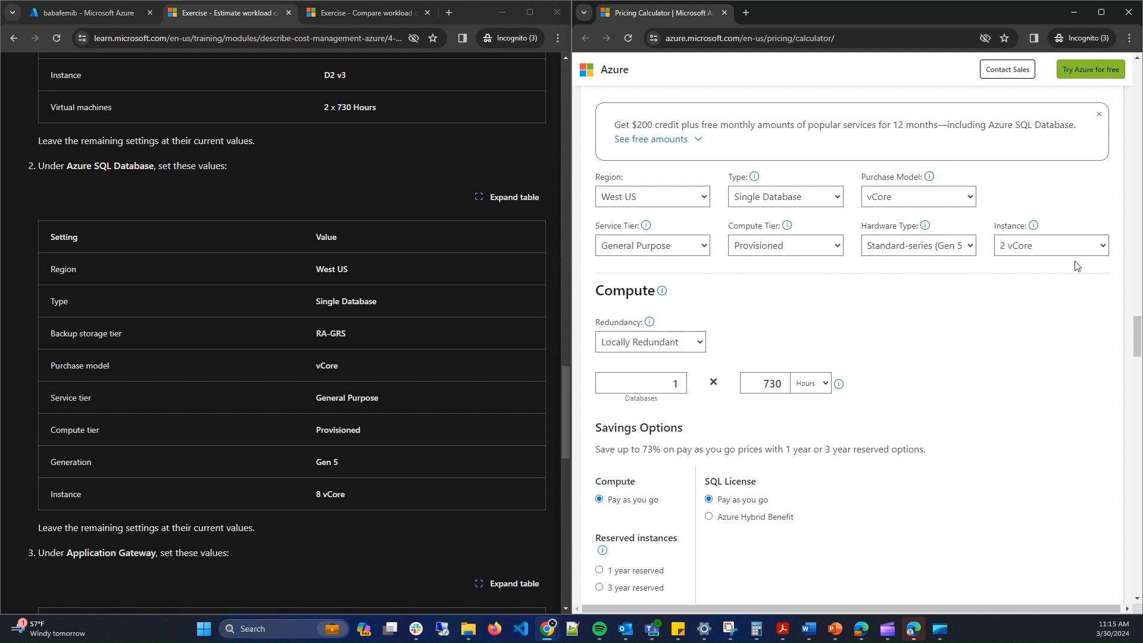
{"action": "left_click", "coordinate": [1078, 244]}
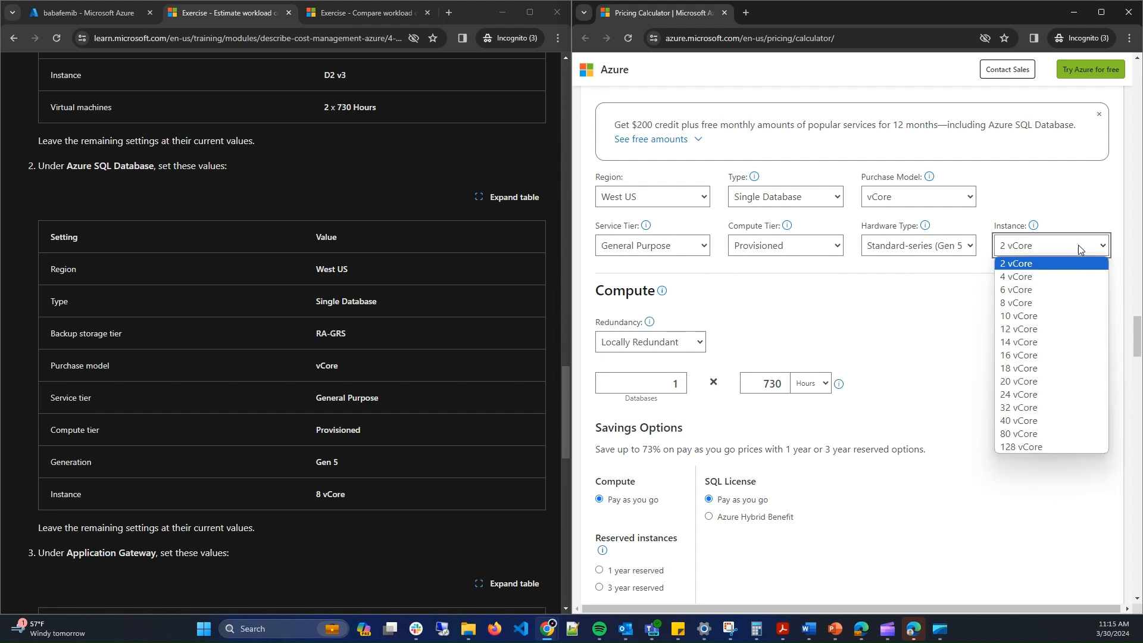
{"action": "left_click", "coordinate": [1056, 303]}
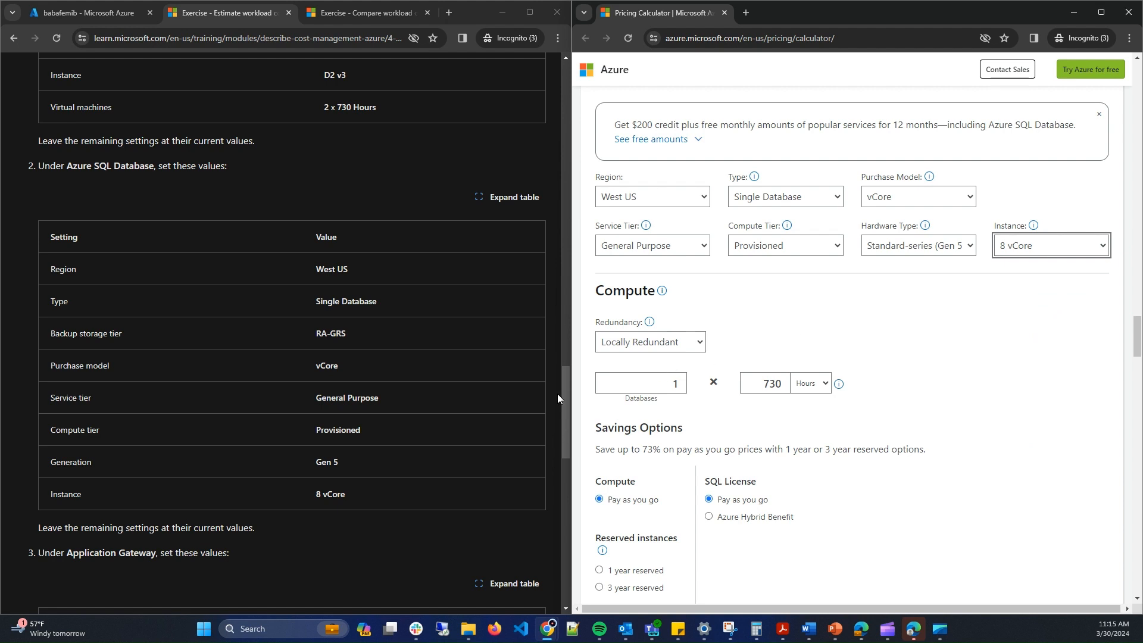
- Set the Application Gateway's region to West US and its tier to Web Application Firewall, following the exercise's settings table
{"action": "scroll", "coordinate": [311, 414], "scroll_direction": "down", "scroll_amount": 2}
{"action": "scroll", "coordinate": [360, 399], "scroll_direction": "down", "scroll_amount": 2}
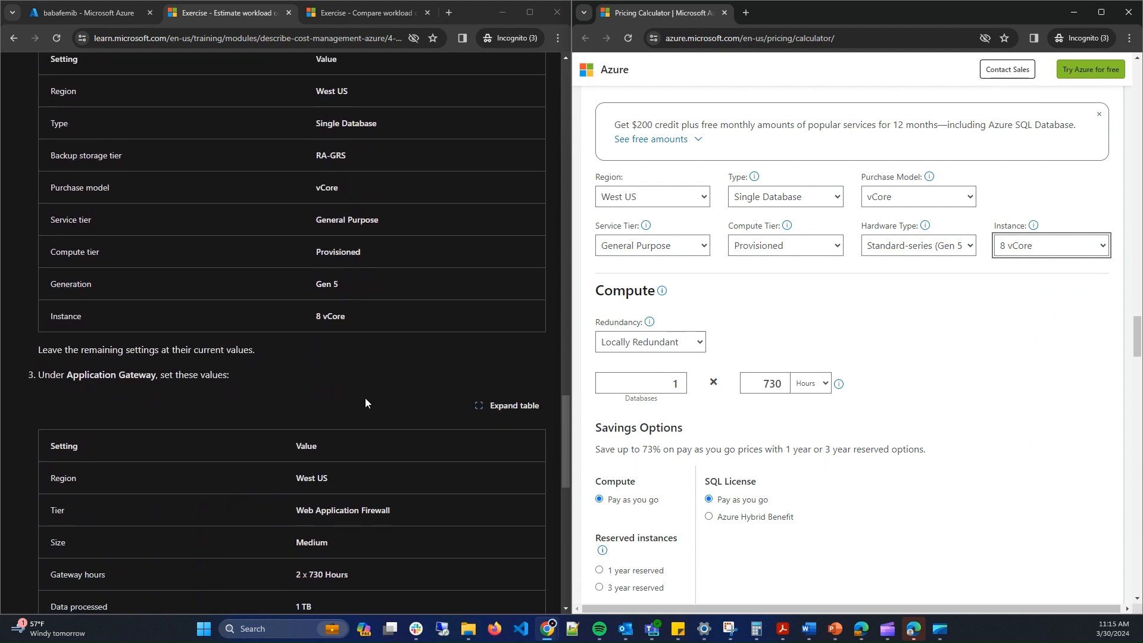
{"action": "scroll", "coordinate": [745, 355], "scroll_direction": "down", "scroll_amount": 2}
{"action": "scroll", "coordinate": [745, 355], "scroll_direction": "down", "scroll_amount": 7}
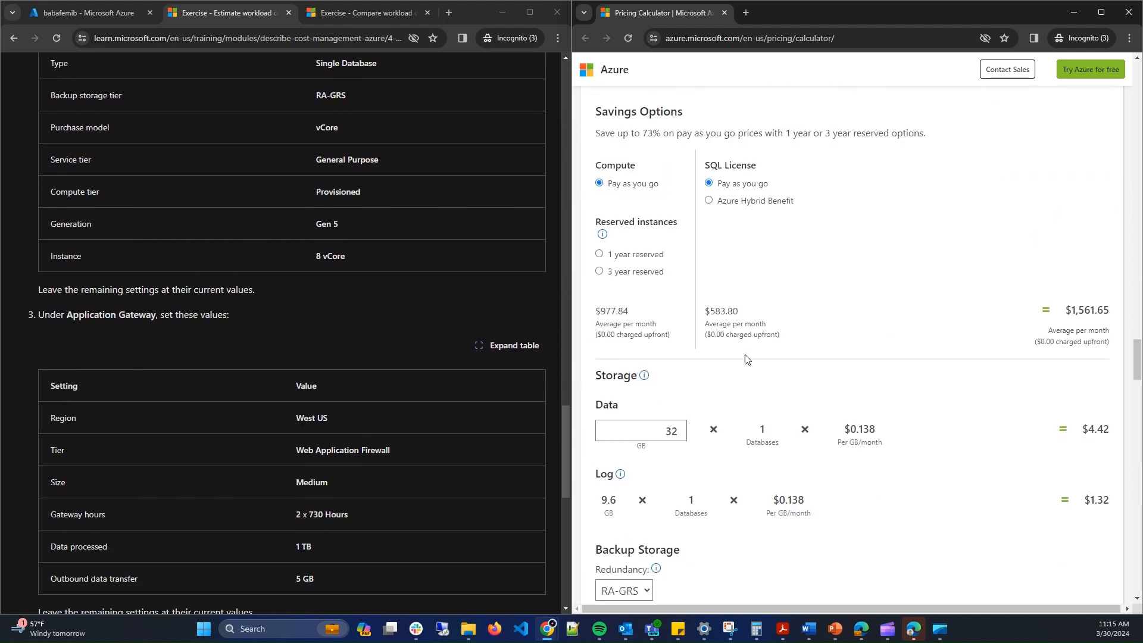
{"action": "scroll", "coordinate": [747, 357], "scroll_direction": "down", "scroll_amount": 7}
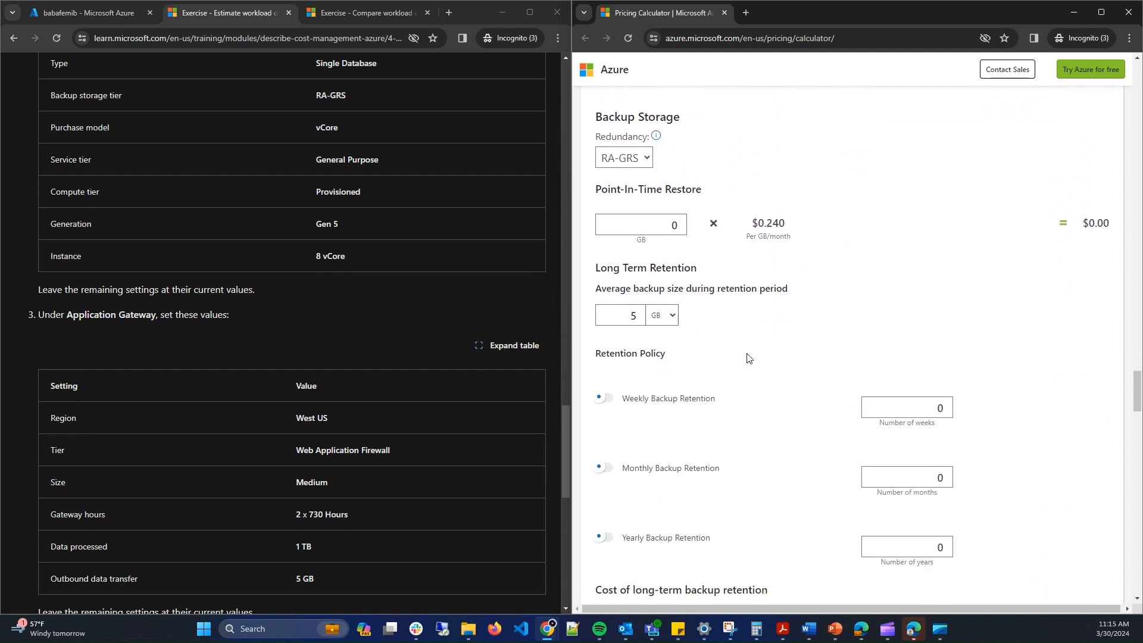
{"action": "scroll", "coordinate": [748, 356], "scroll_direction": "down", "scroll_amount": 7}
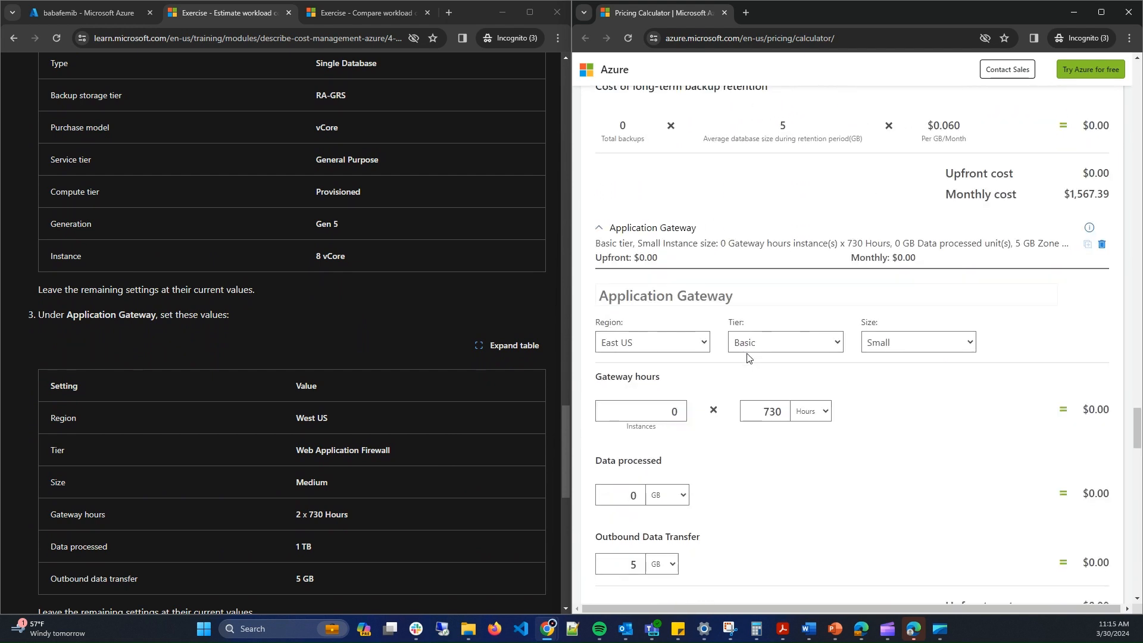
{"action": "scroll", "coordinate": [298, 405], "scroll_direction": "down", "scroll_amount": 1}
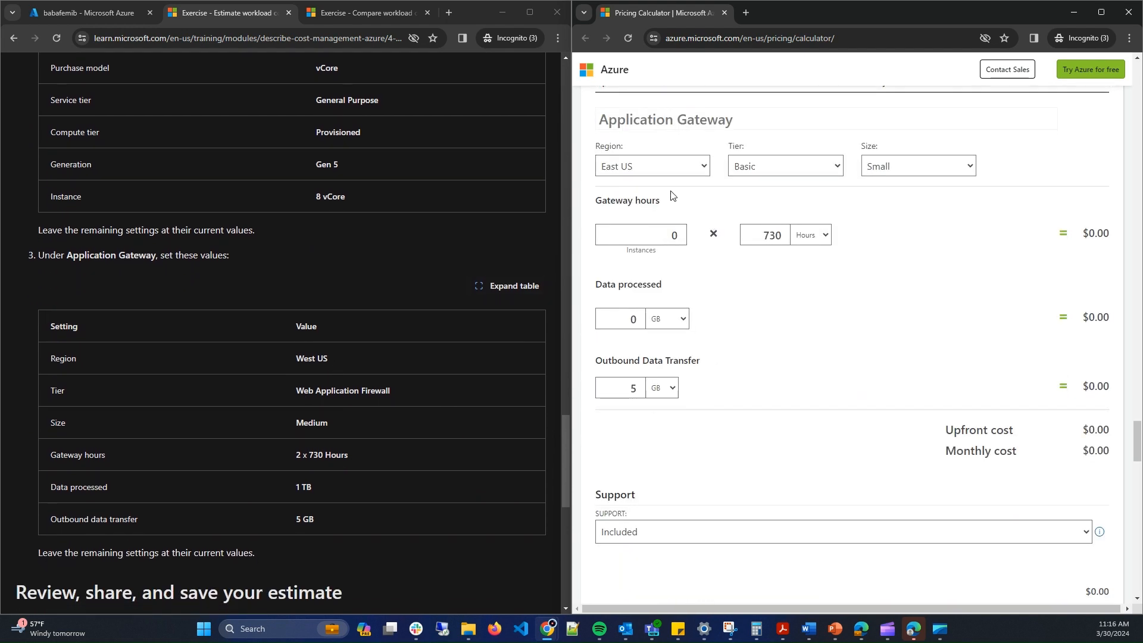
{"action": "left_click", "coordinate": [689, 168]}
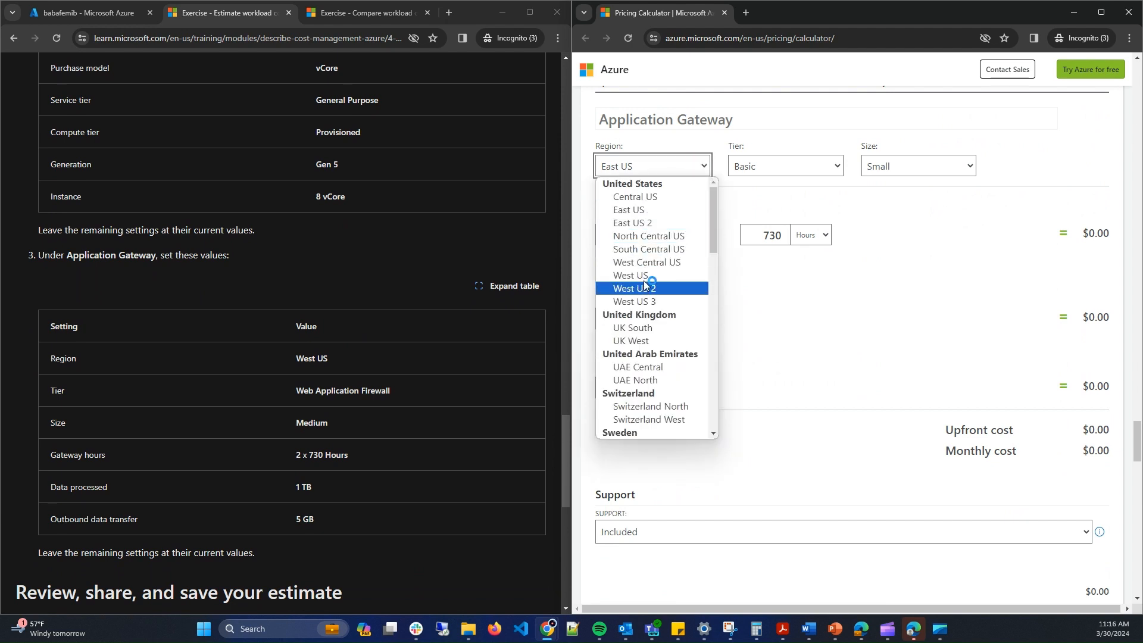
{"action": "left_click", "coordinate": [649, 276]}
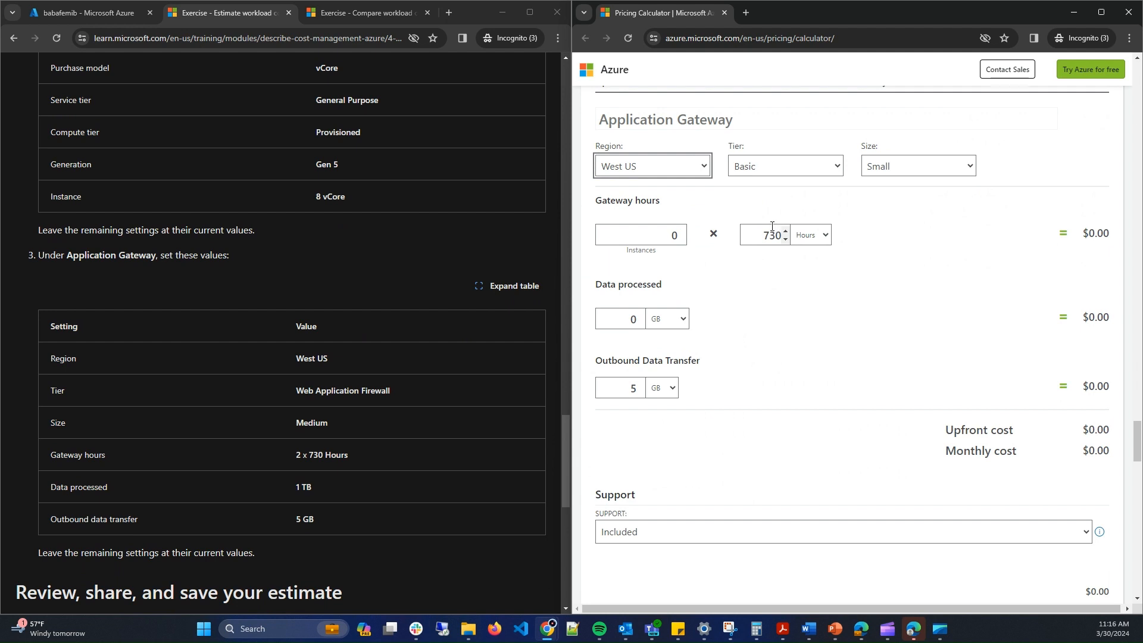
{"action": "left_click", "coordinate": [786, 167]}
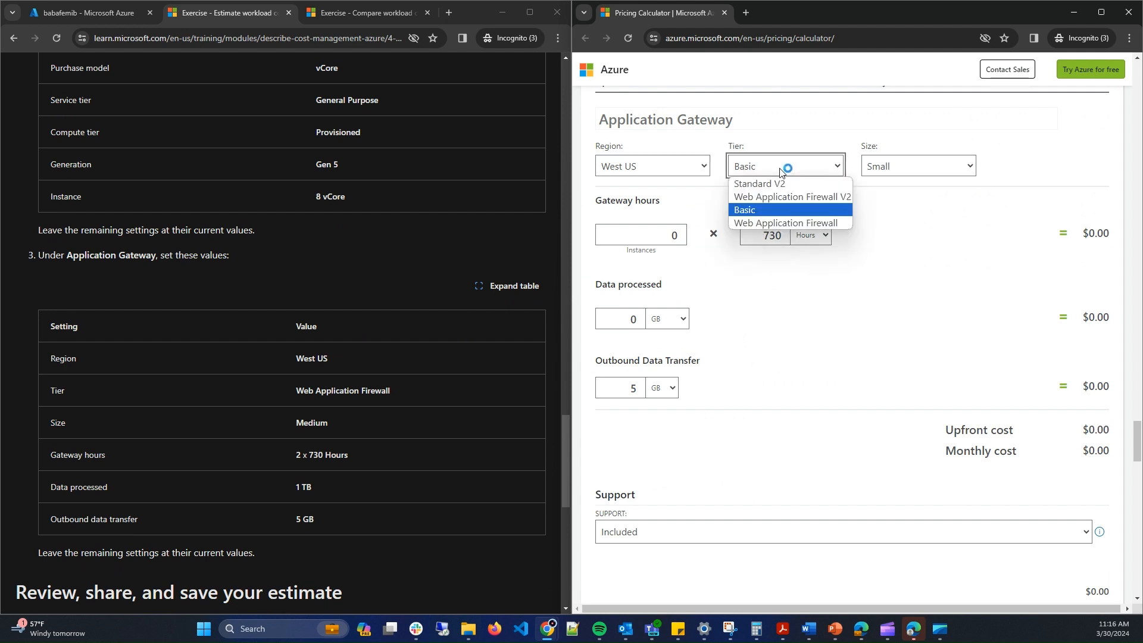
{"action": "left_click", "coordinate": [808, 223]}
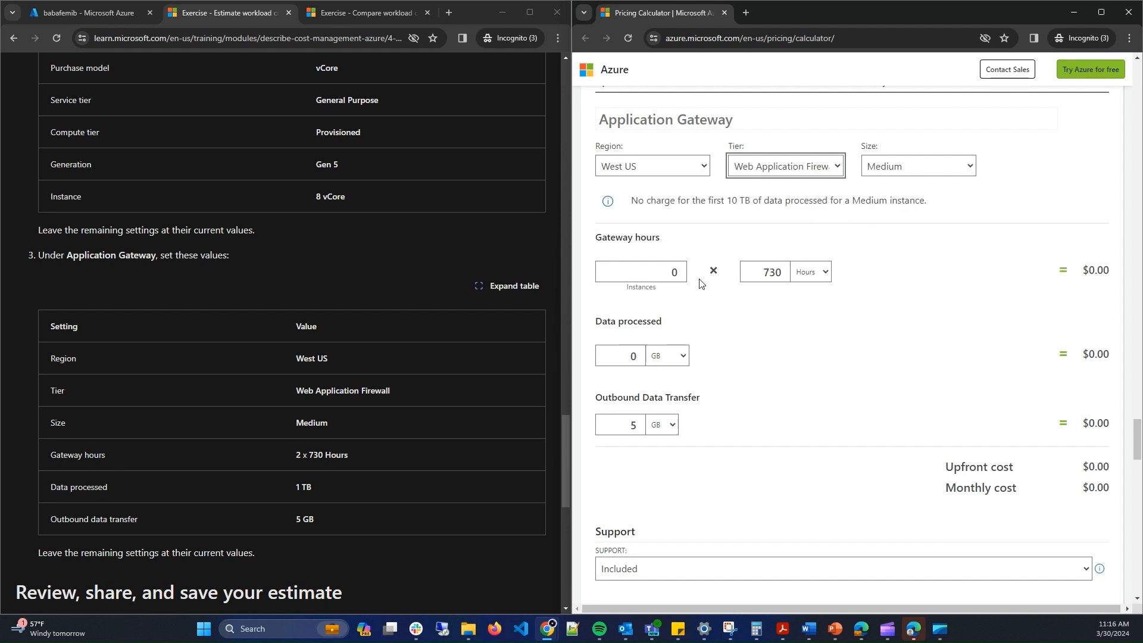
- Set the Application Gateway's gateway hours to 2 instances and its data processed to 1 GB
{"action": "left_click", "coordinate": [683, 268]}
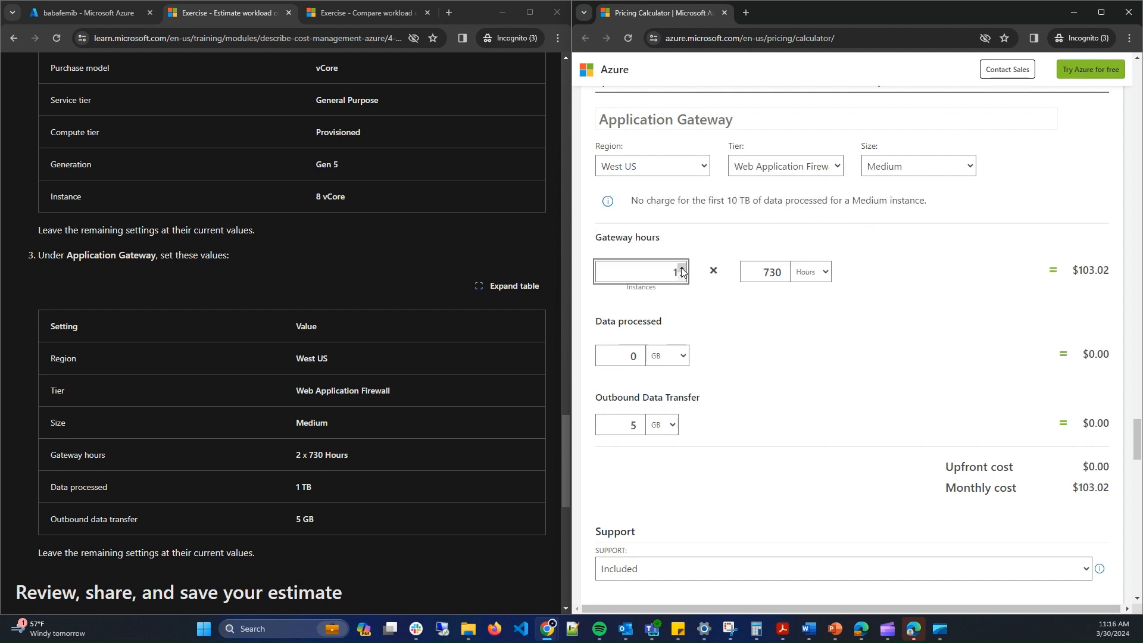
{"action": "left_click", "coordinate": [683, 269]}
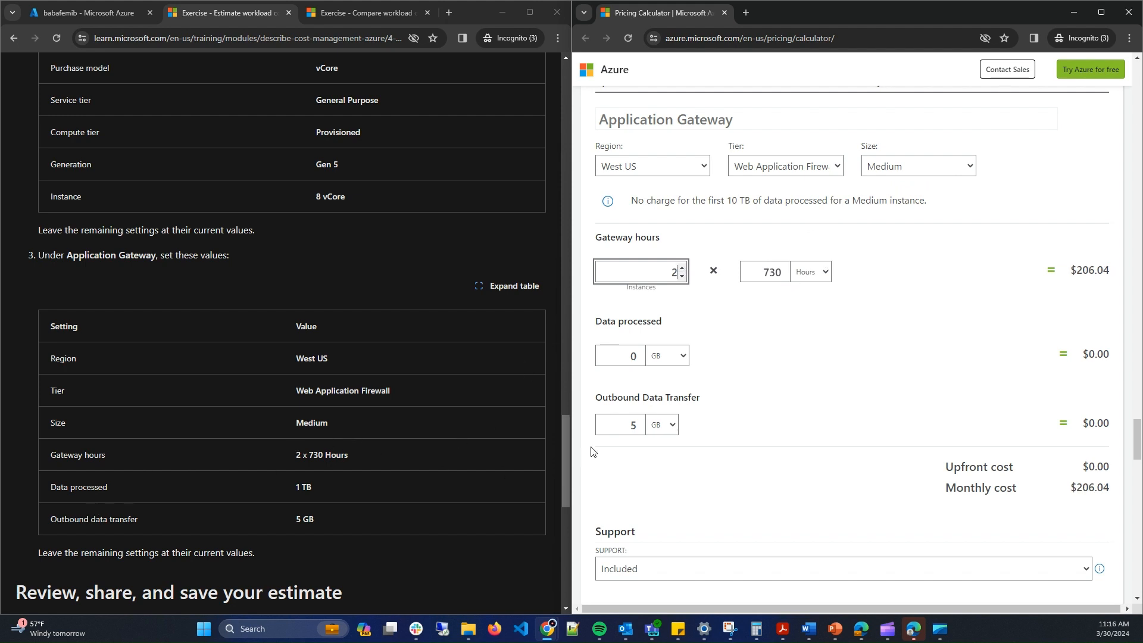
{"action": "left_click", "coordinate": [684, 355]}
{"action": "left_click", "coordinate": [632, 356]}
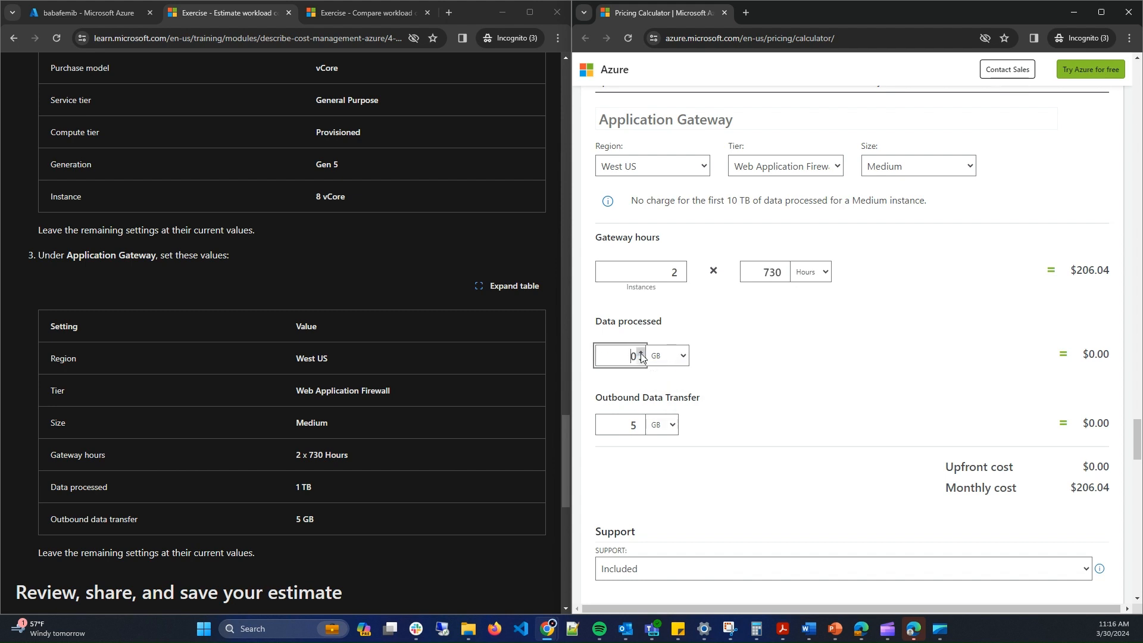
{"action": "left_click", "coordinate": [641, 353]}
{"action": "left_click", "coordinate": [772, 411]}
- Read the exercise's section on reviewing, sharing and saving the estimate, and check the estimated upfront and monthly costs
{"action": "scroll", "coordinate": [738, 415], "scroll_direction": "down", "scroll_amount": 1}
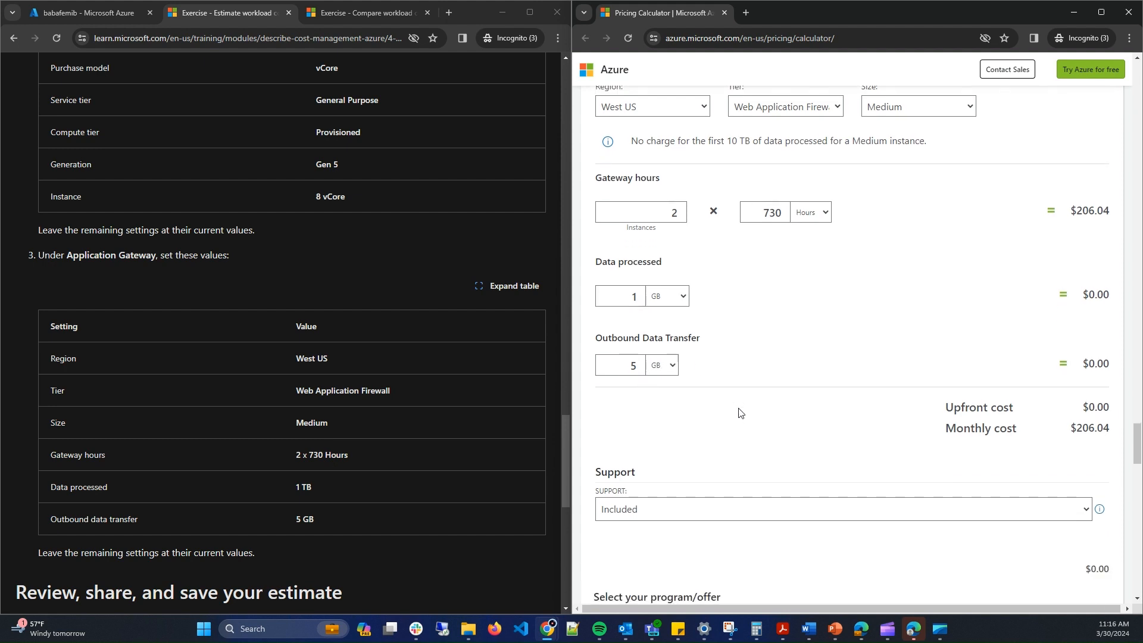
{"action": "scroll", "coordinate": [330, 428], "scroll_direction": "down", "scroll_amount": 2}
{"action": "scroll", "coordinate": [328, 427], "scroll_direction": "down", "scroll_amount": 3}
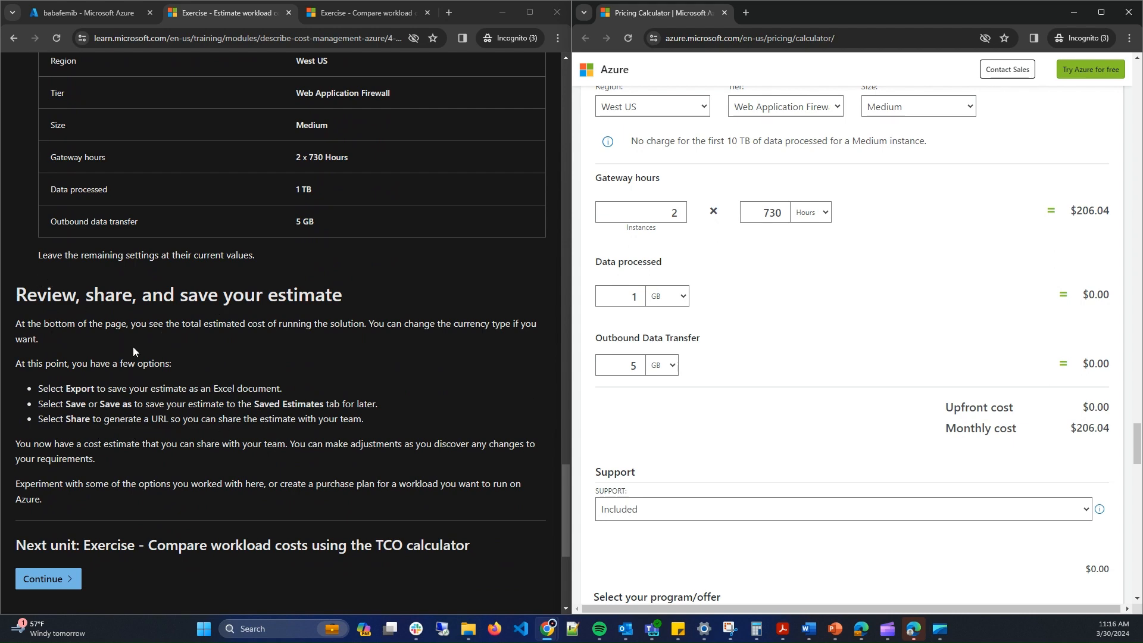
{"action": "scroll", "coordinate": [928, 417], "scroll_direction": "down", "scroll_amount": 10}
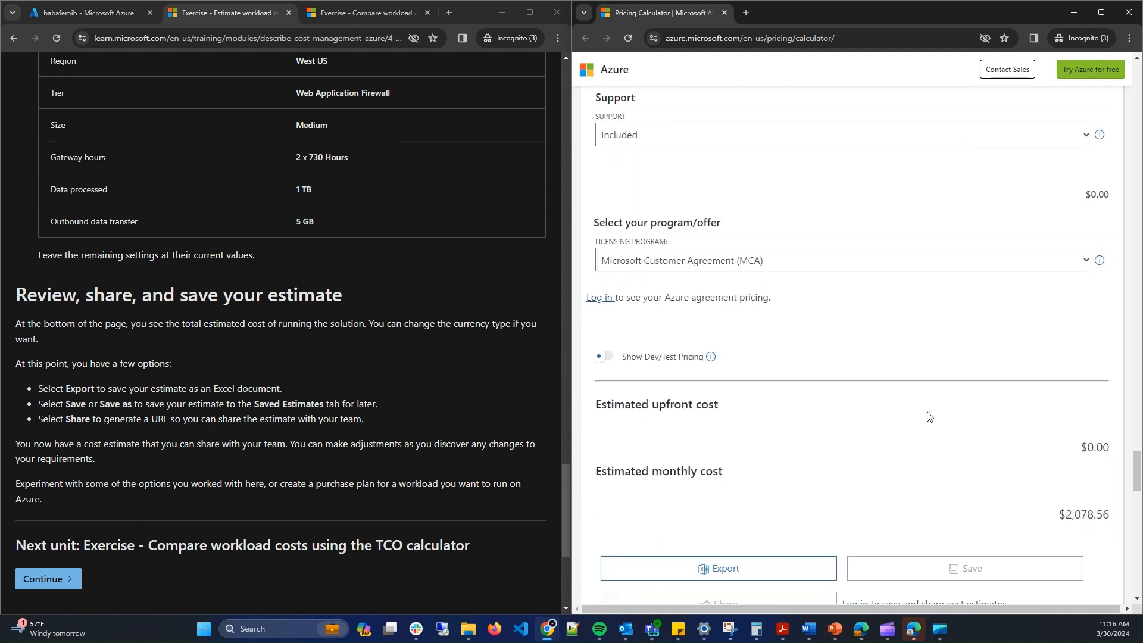
{"action": "scroll", "coordinate": [928, 417], "scroll_direction": "down", "scroll_amount": 4}
- Compare the individual monthly costs of Application Gateway, Azure SQL Database and Virtual Machines with the estimate's overall total
{"action": "scroll", "coordinate": [1042, 396], "scroll_direction": "up", "scroll_amount": 6}
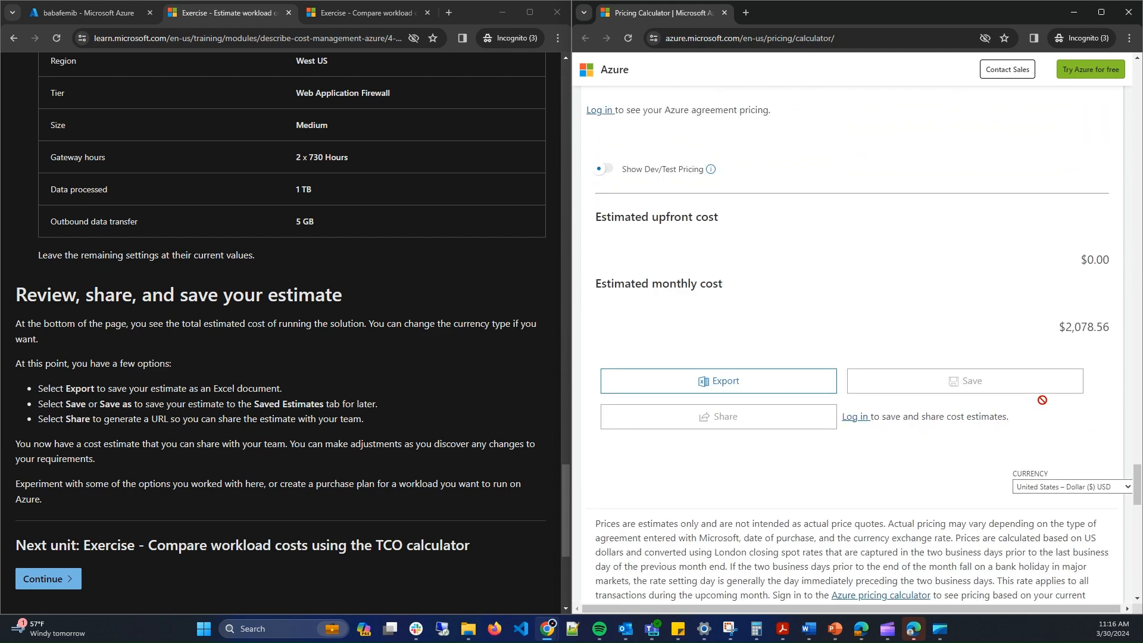
{"action": "scroll", "coordinate": [1073, 345], "scroll_direction": "up", "scroll_amount": 2}
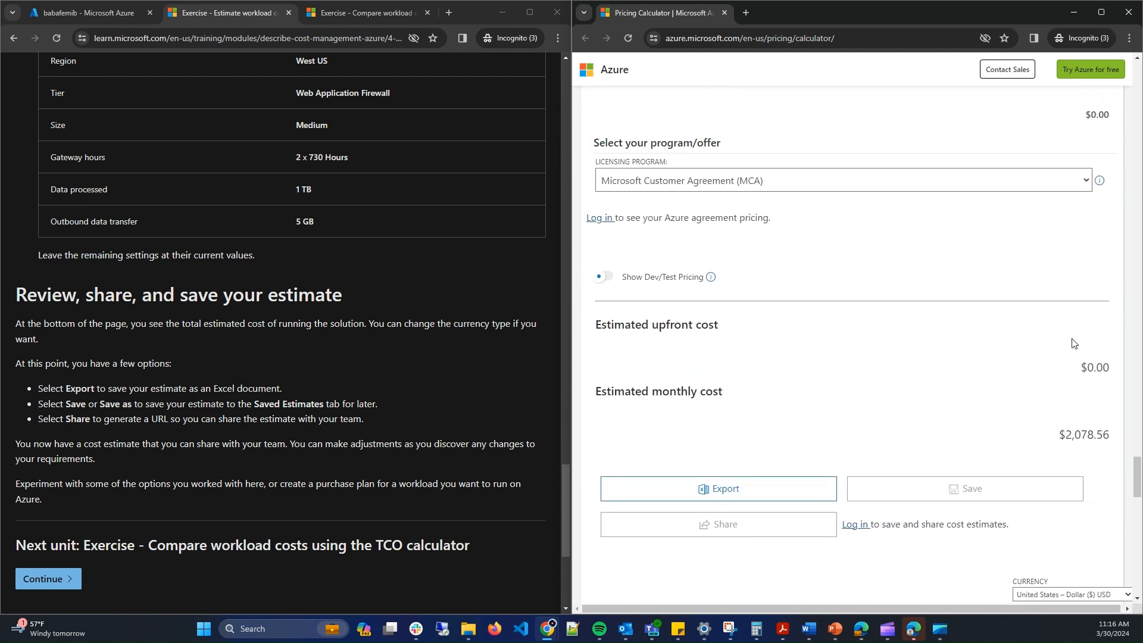
{"action": "scroll", "coordinate": [1074, 383], "scroll_direction": "up", "scroll_amount": 5}
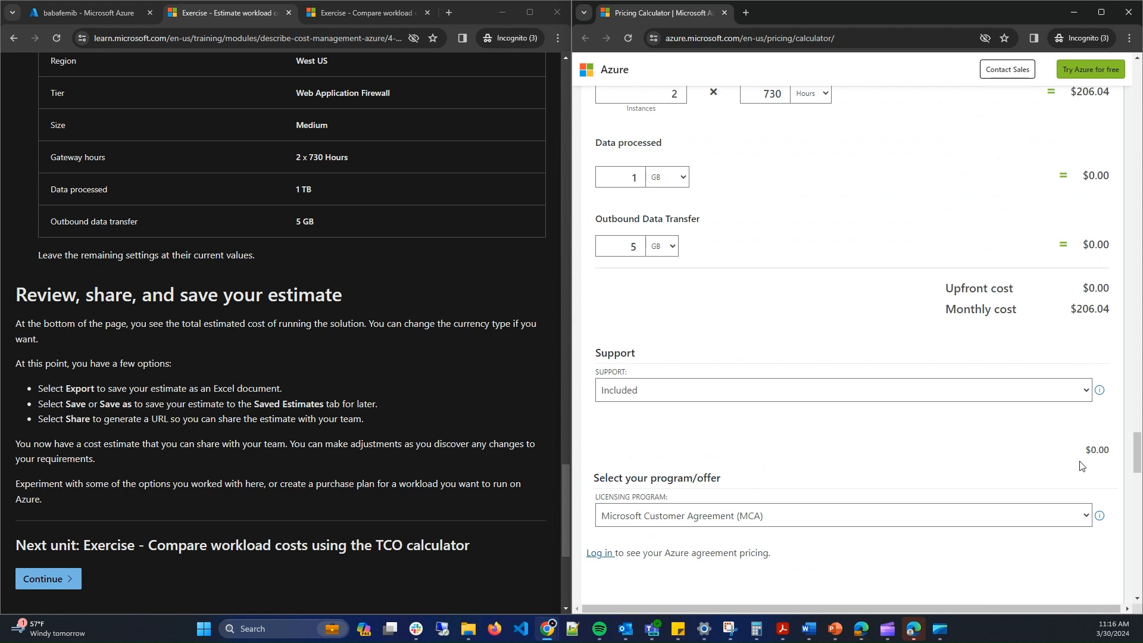
{"action": "scroll", "coordinate": [1074, 473], "scroll_direction": "down", "scroll_amount": 1}
{"action": "scroll", "coordinate": [1066, 452], "scroll_direction": "up", "scroll_amount": 3}
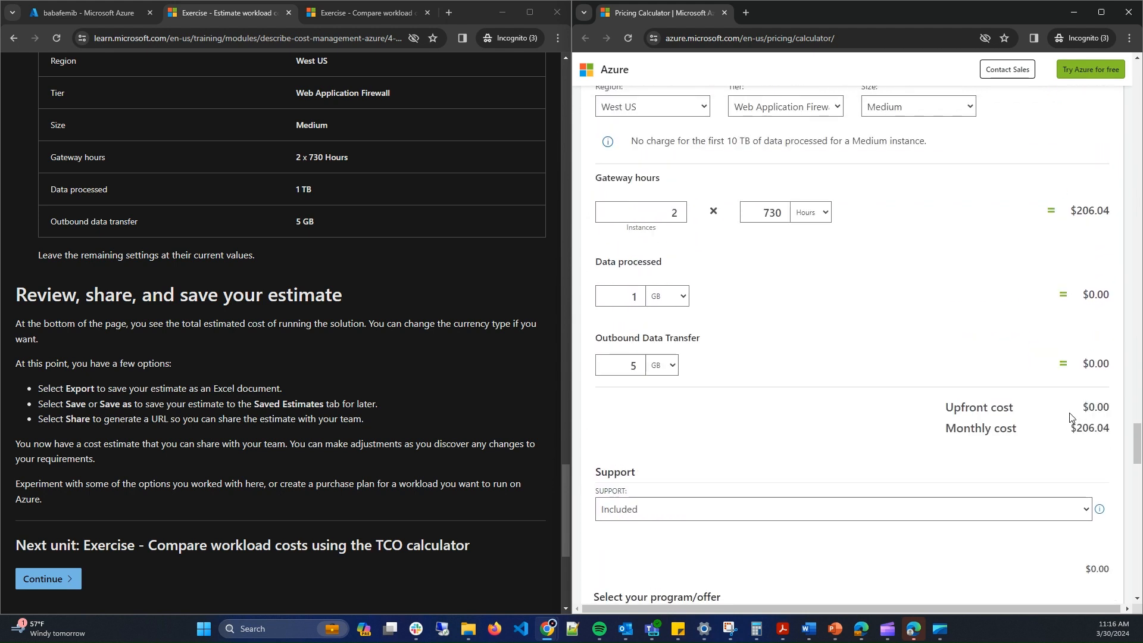
{"action": "scroll", "coordinate": [1081, 411], "scroll_direction": "up", "scroll_amount": 8}
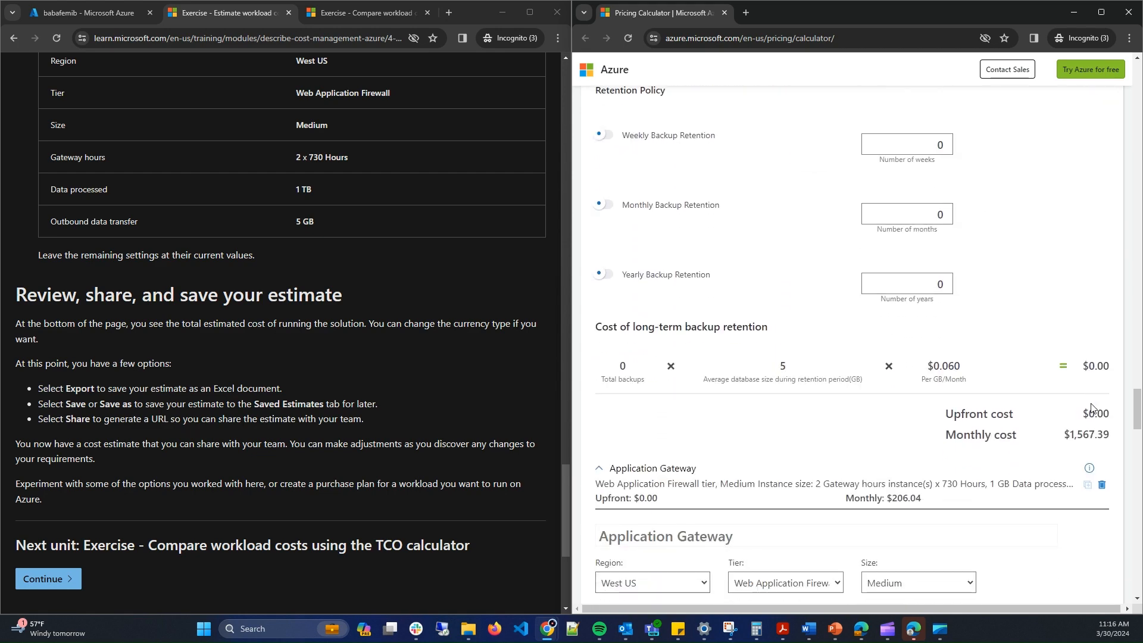
{"action": "scroll", "coordinate": [1063, 432], "scroll_direction": "up", "scroll_amount": 2}
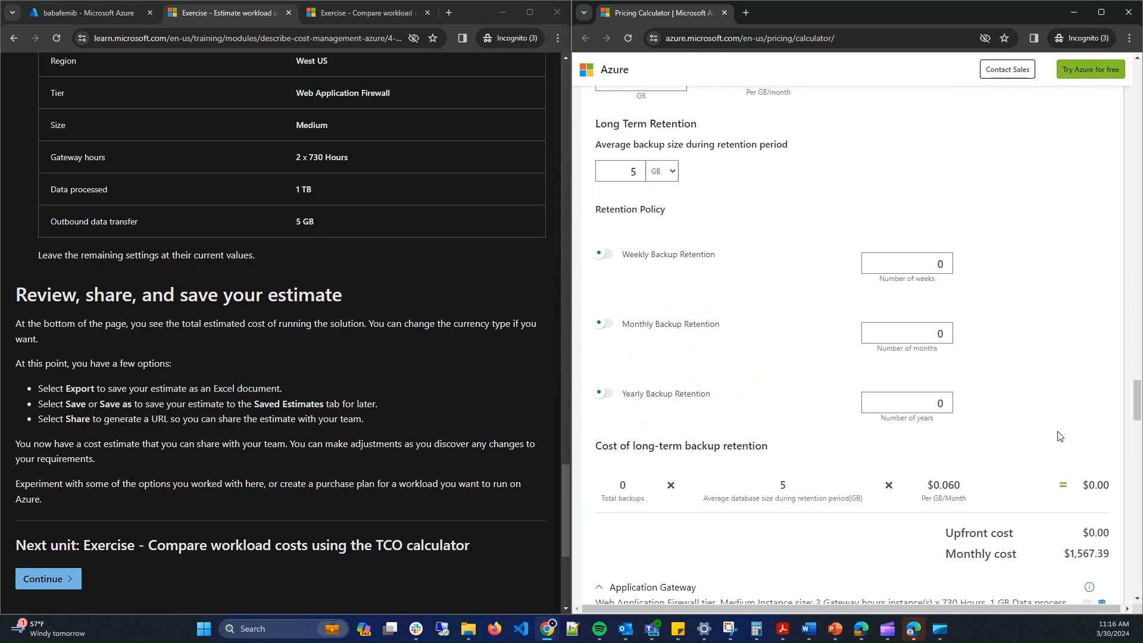
{"action": "scroll", "coordinate": [1059, 435], "scroll_direction": "down", "scroll_amount": 3}
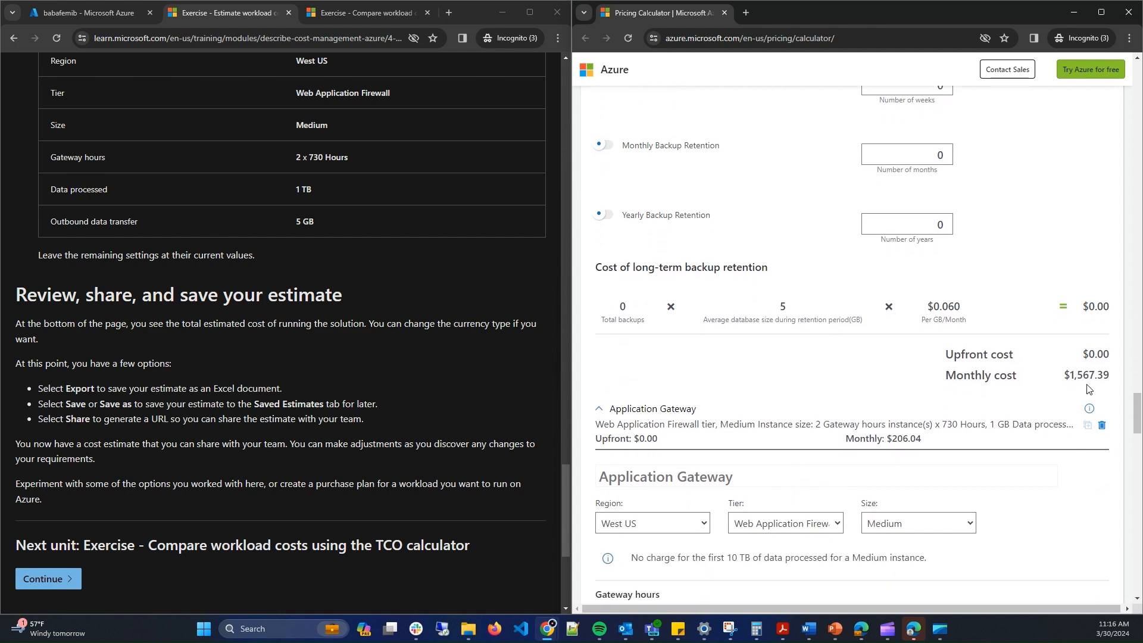
{"action": "scroll", "coordinate": [1096, 379], "scroll_direction": "up", "scroll_amount": 20}
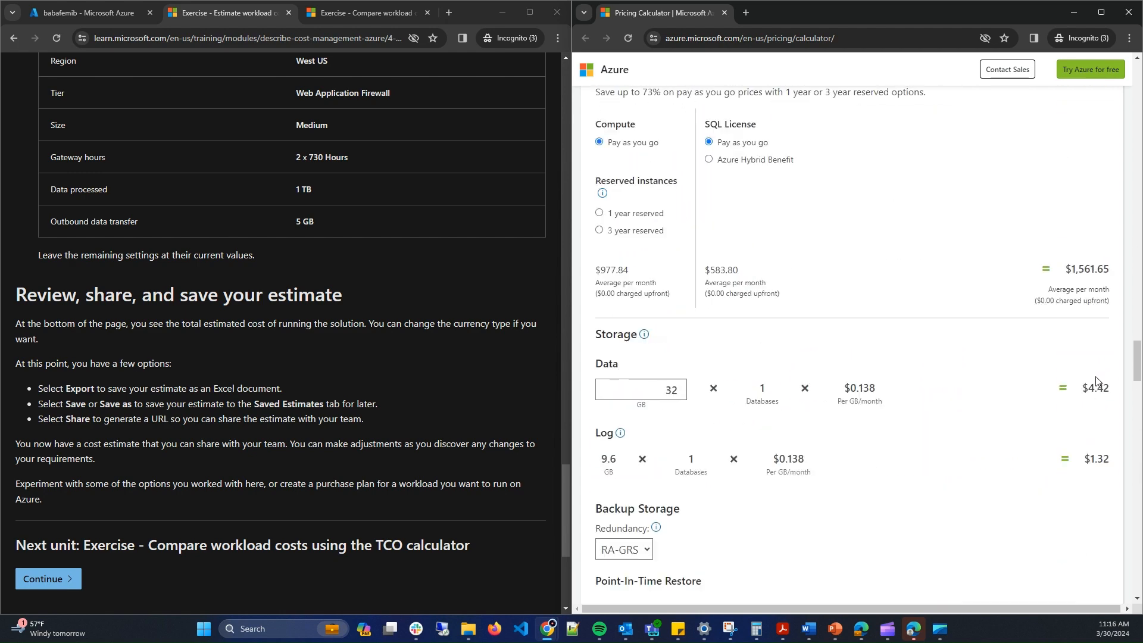
{"action": "scroll", "coordinate": [1096, 381], "scroll_direction": "up", "scroll_amount": 4}
{"action": "scroll", "coordinate": [1096, 379], "scroll_direction": "down", "scroll_amount": 2}
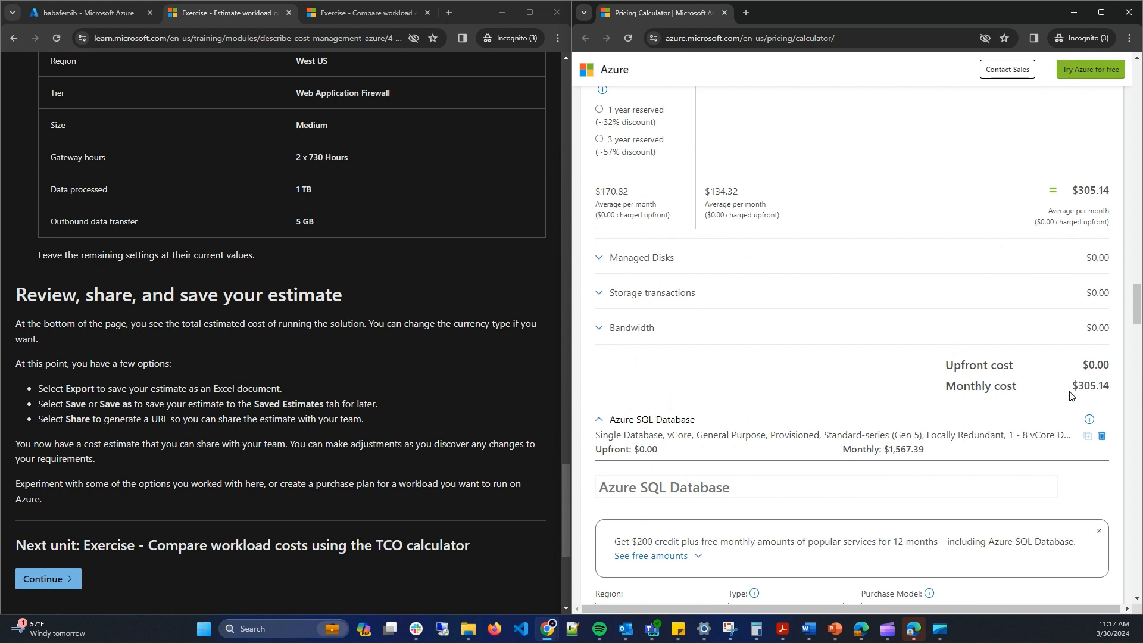
{"action": "scroll", "coordinate": [1086, 392], "scroll_direction": "down", "scroll_amount": 20}
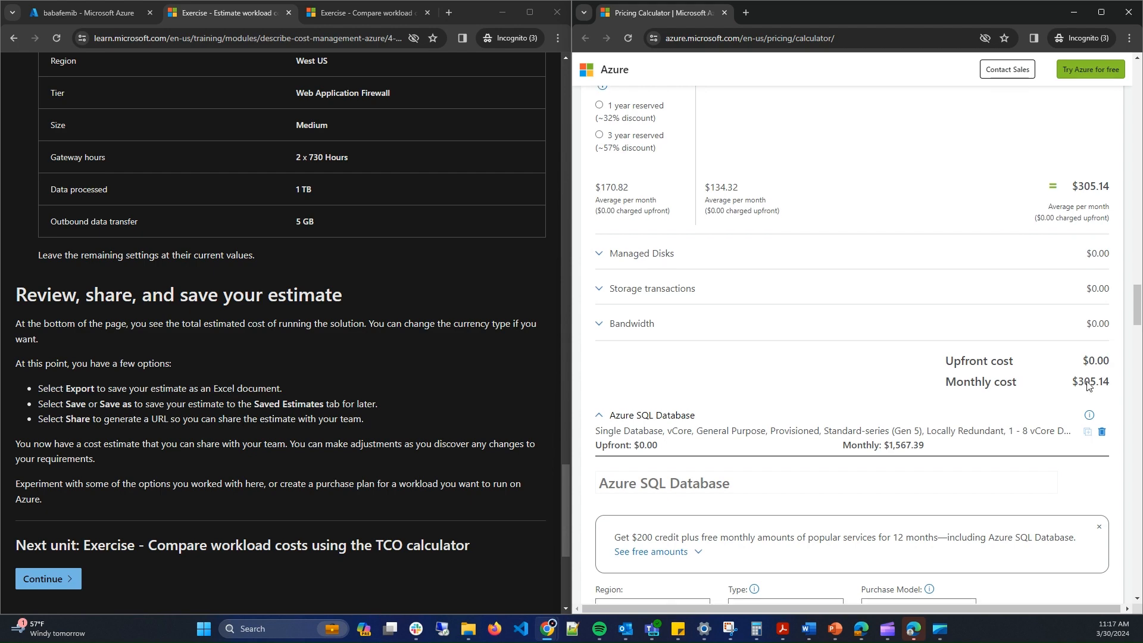
{"action": "scroll", "coordinate": [1083, 389], "scroll_direction": "down", "scroll_amount": 20}
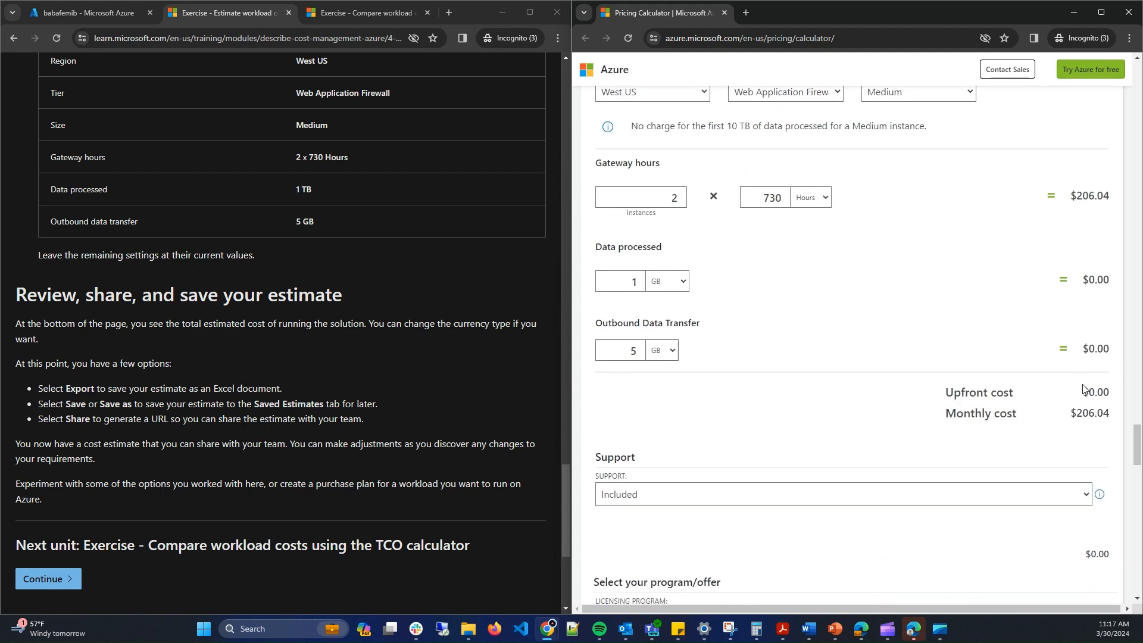
{"action": "scroll", "coordinate": [1082, 396], "scroll_direction": "down", "scroll_amount": 3}
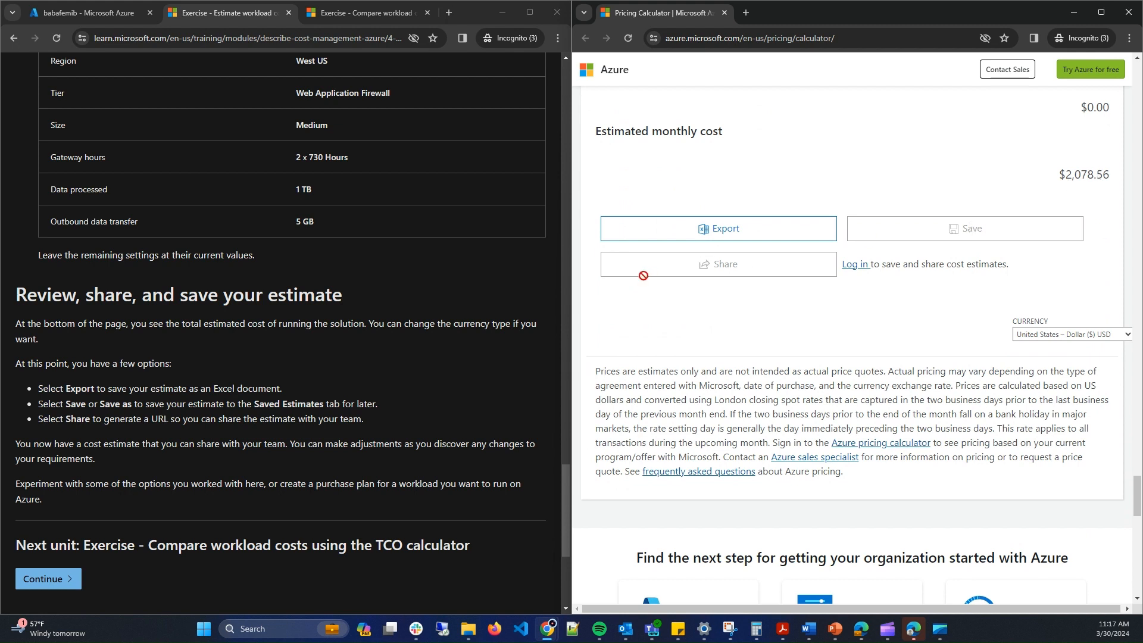
- Export the estimate as an Excel worksheet named ExportedEstimate to the Desktop folder
{"action": "left_click", "coordinate": [790, 239]}
{"action": "left_click", "coordinate": [758, 232]}
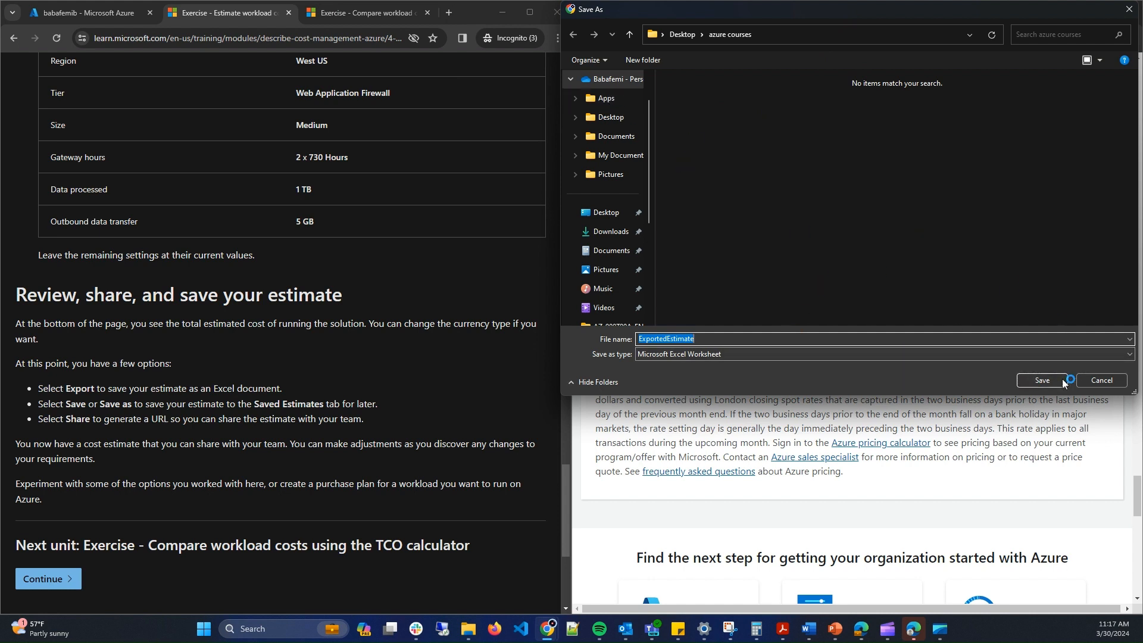
{"action": "left_click", "coordinate": [617, 118]}
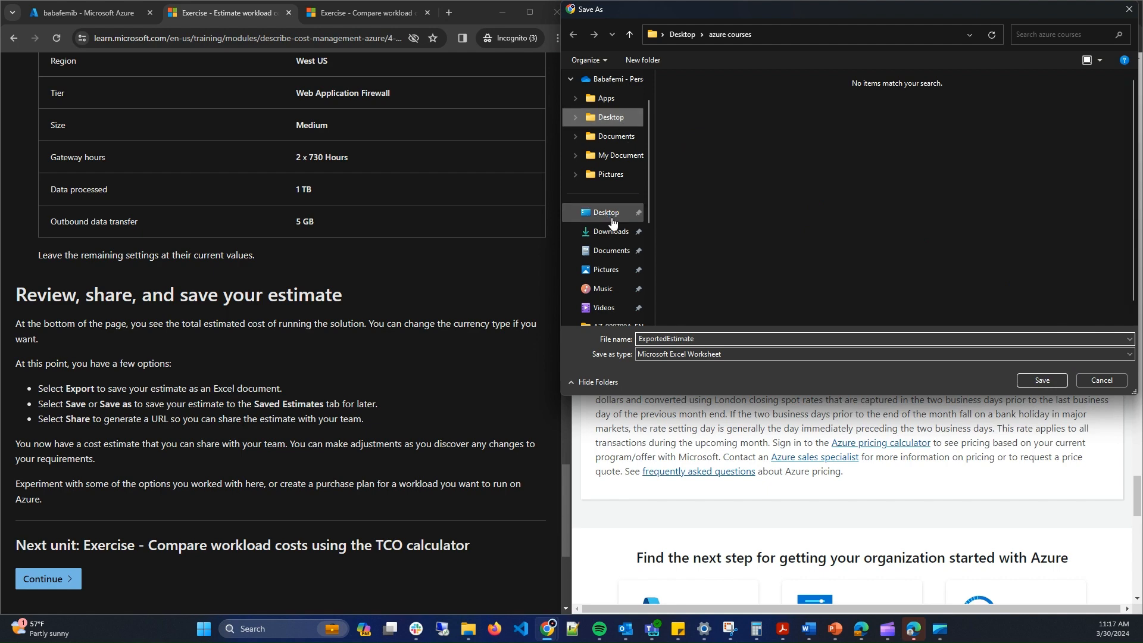
{"action": "left_click", "coordinate": [612, 214]}
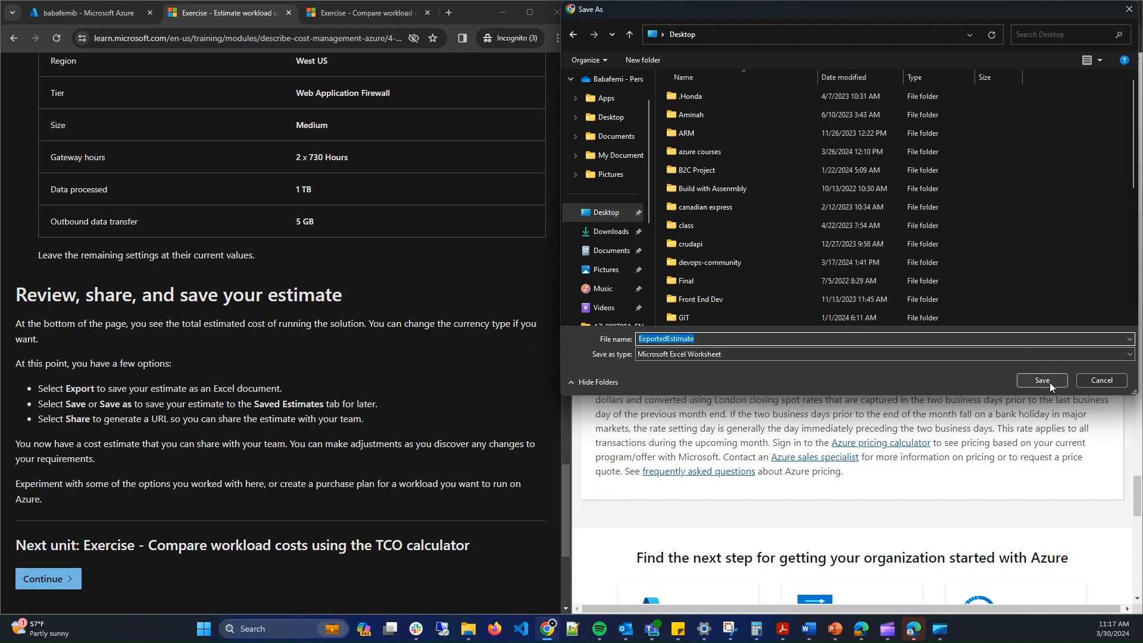
{"action": "left_click", "coordinate": [1043, 381]}
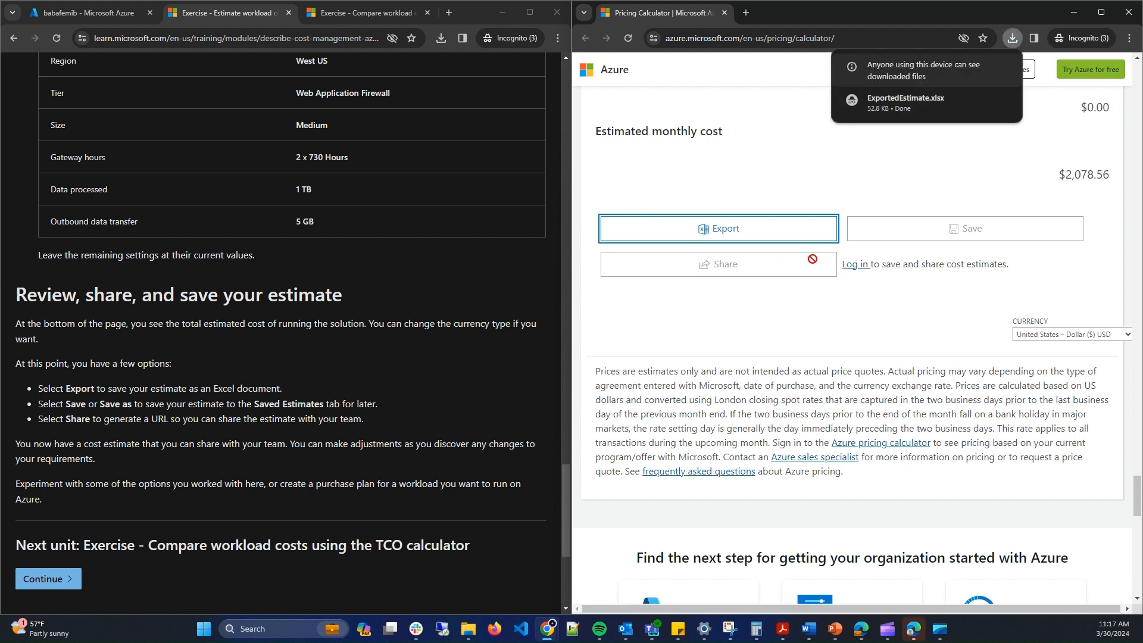
- Log in to the calculator to enable saving and sharing, and save the estimate
{"action": "left_click", "coordinate": [738, 270]}
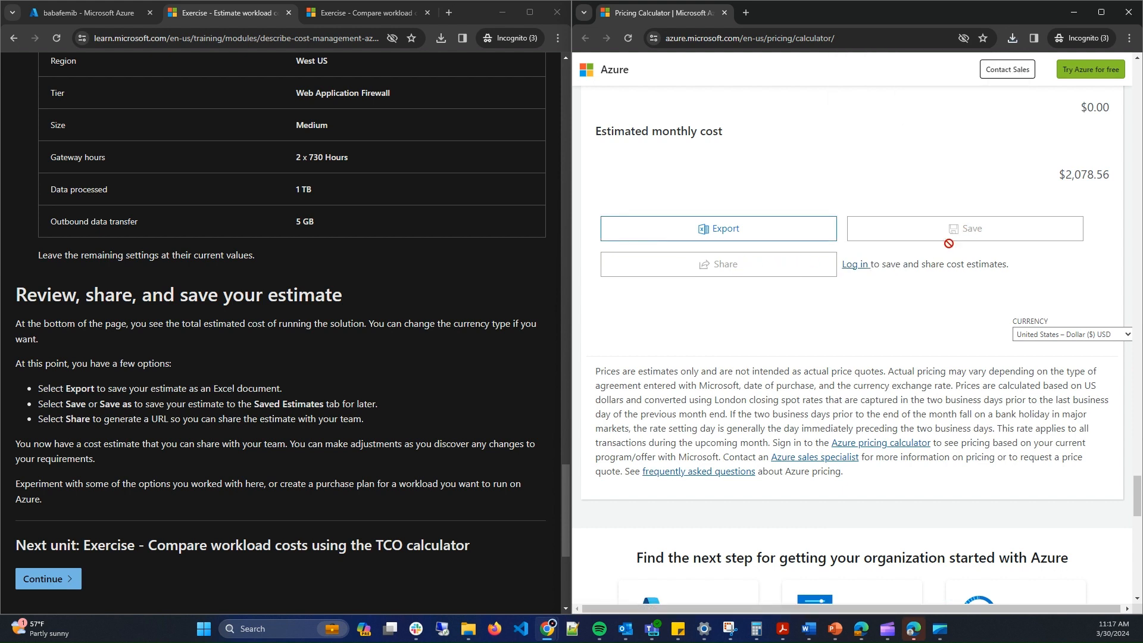
{"action": "left_click", "coordinate": [856, 266]}
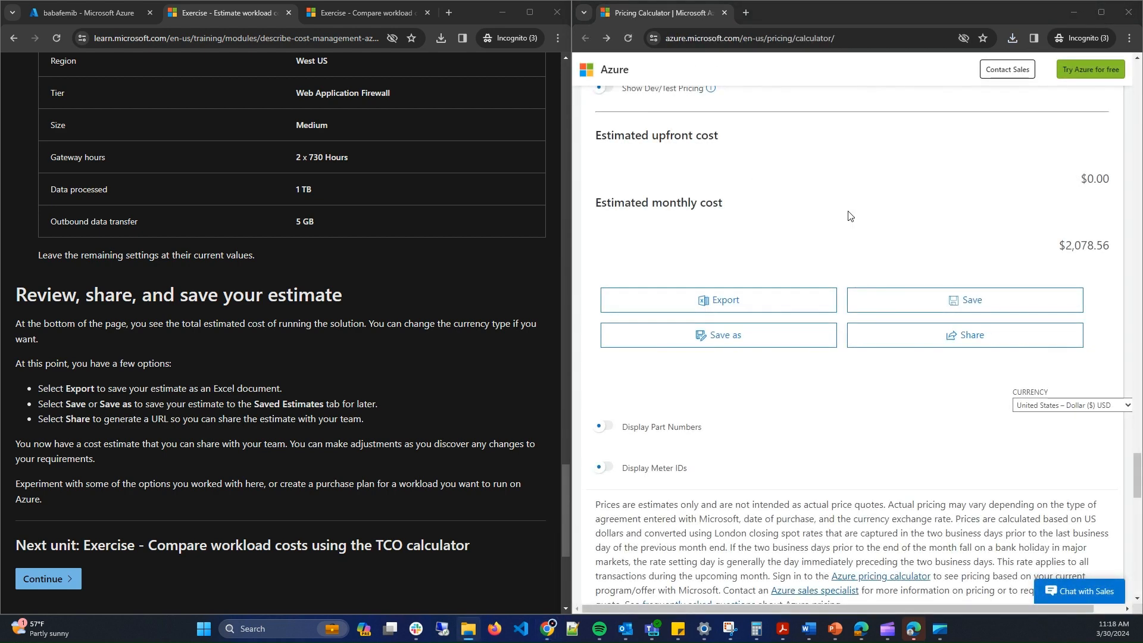
{"action": "left_click", "coordinate": [1005, 307]}
- Generate a share link for the estimate and copy its URL
{"action": "left_click", "coordinate": [962, 340]}
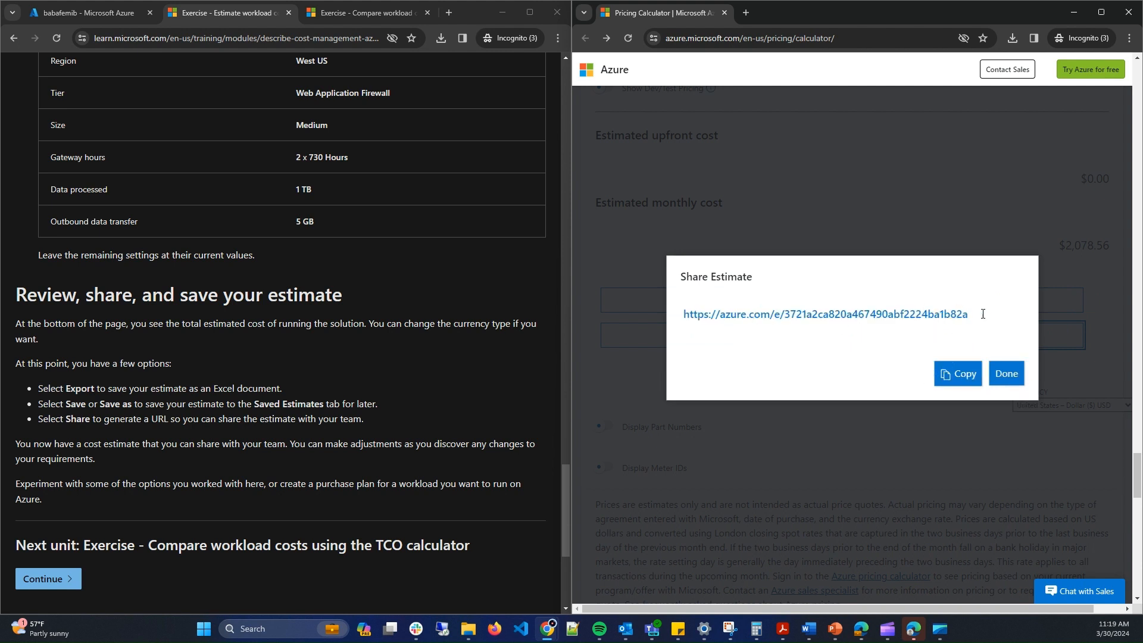
{"action": "left_click_drag", "start_coordinate": [983, 314], "coordinate": [682, 314]}
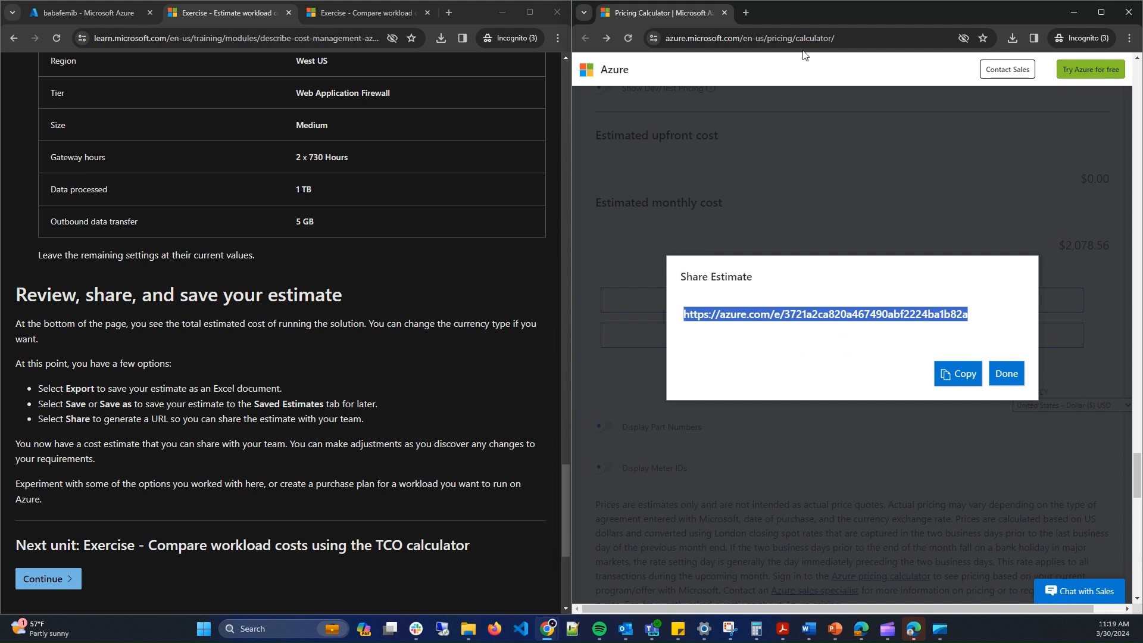
{"action": "left_click", "coordinate": [962, 379]}
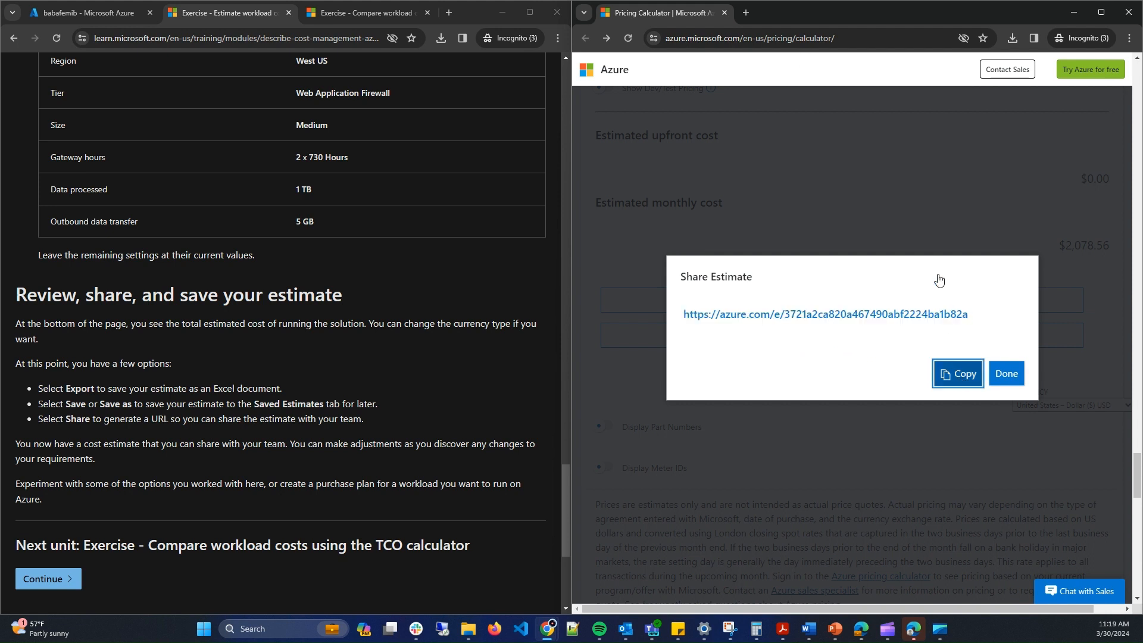
- Open the copied share link in a new browser tab and dismiss the estimate loading dialog
{"action": "left_click", "coordinate": [745, 13]}
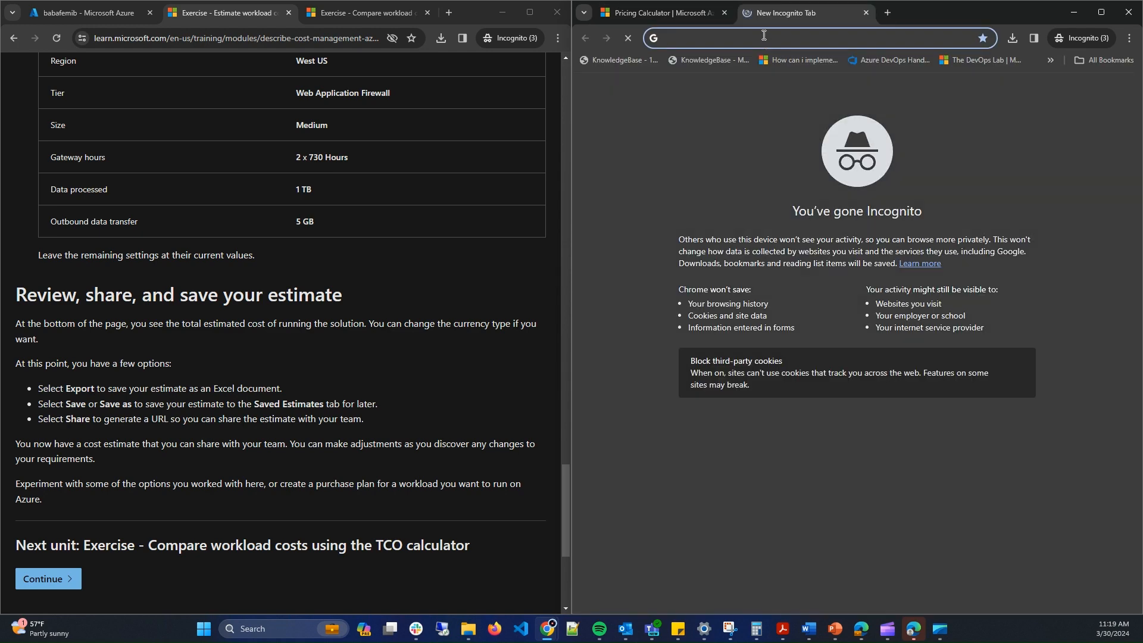
{"action": "key", "text": "ctrl+v"}
{"action": "key", "text": "Return"}
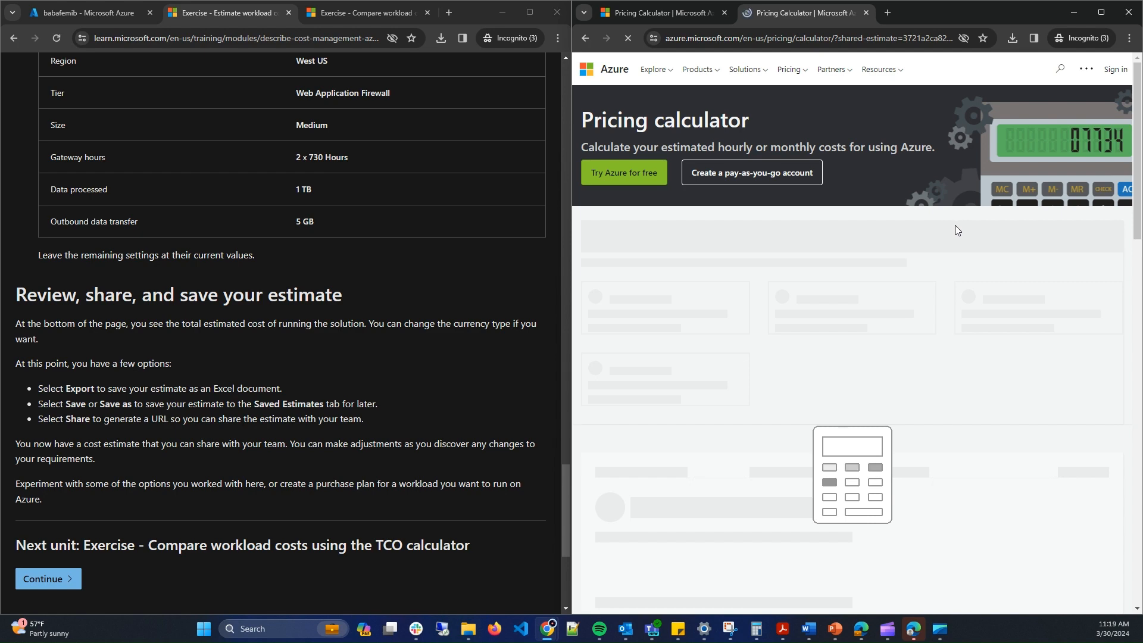
{"action": "scroll", "coordinate": [954, 238], "scroll_direction": "down", "scroll_amount": 6}
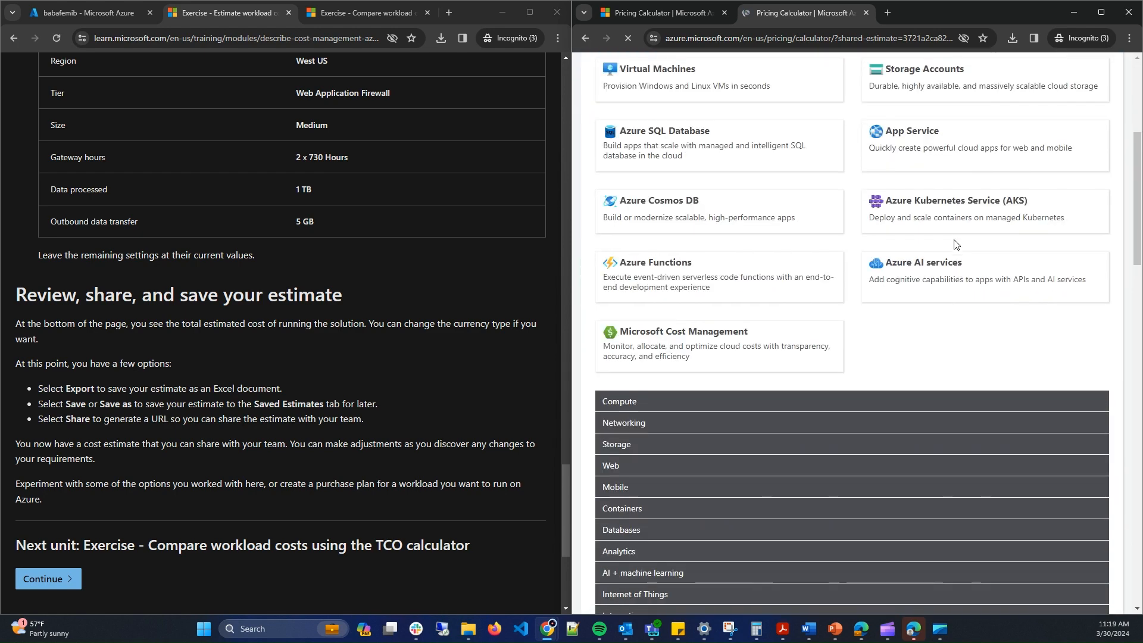
{"action": "scroll", "coordinate": [955, 244], "scroll_direction": "down", "scroll_amount": 15}
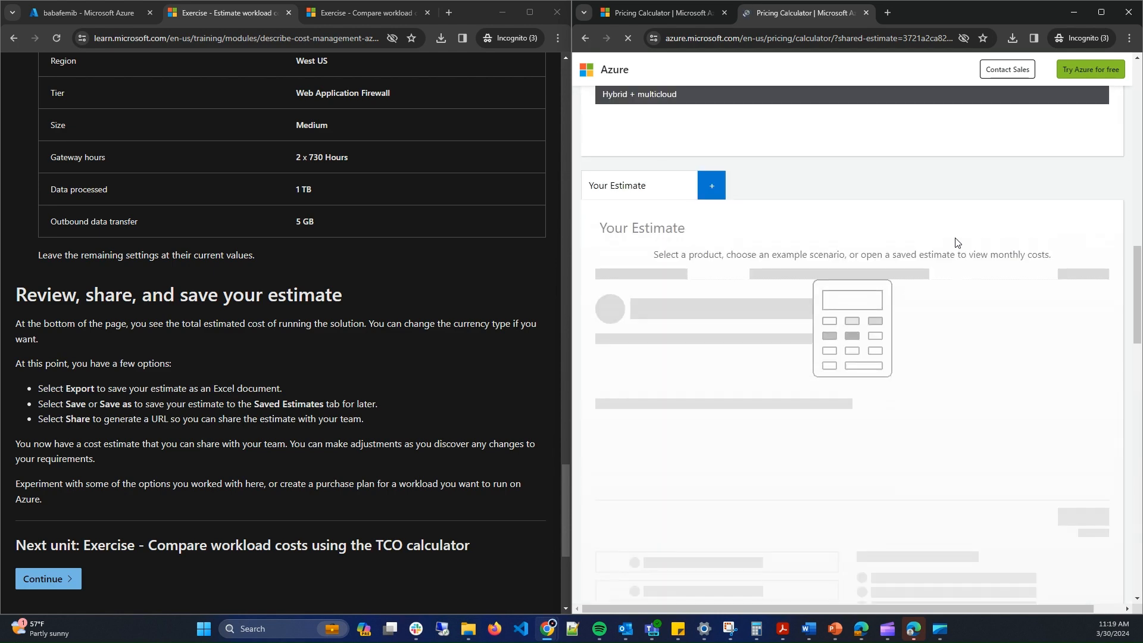
{"action": "scroll", "coordinate": [960, 274], "scroll_direction": "down", "scroll_amount": 3}
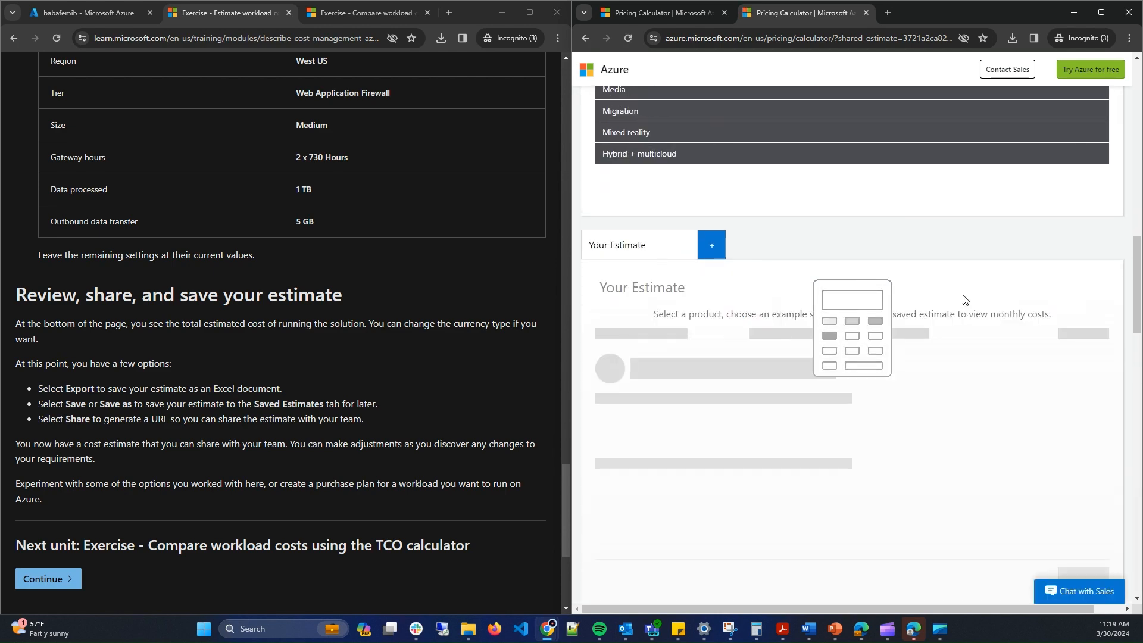
{"action": "scroll", "coordinate": [963, 290], "scroll_direction": "down", "scroll_amount": 1}
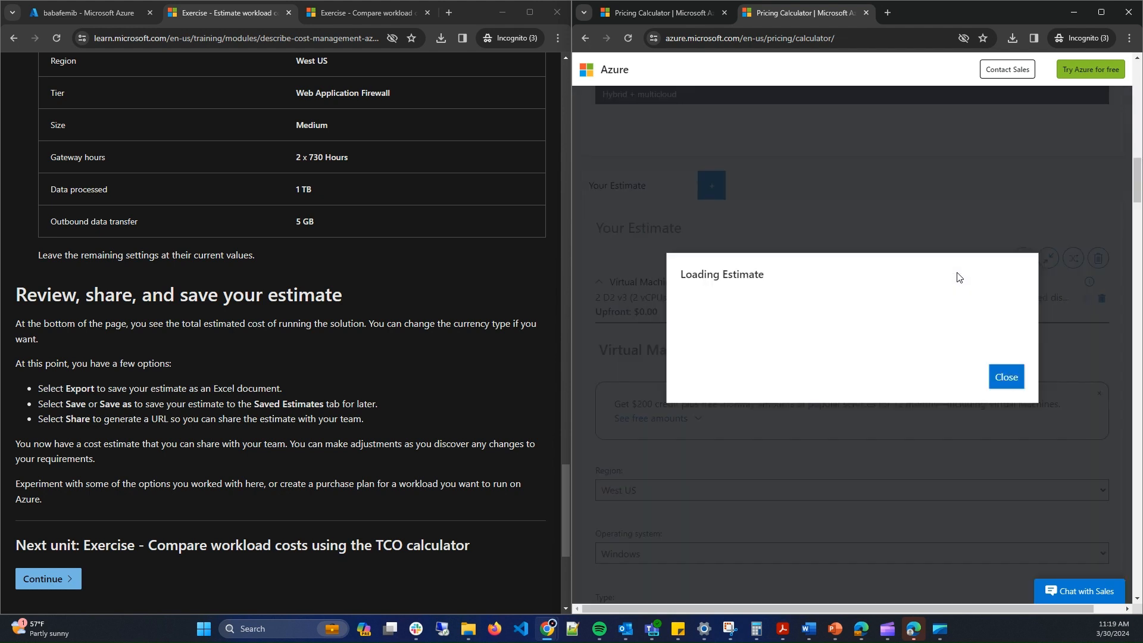
{"action": "left_click", "coordinate": [1006, 377]}
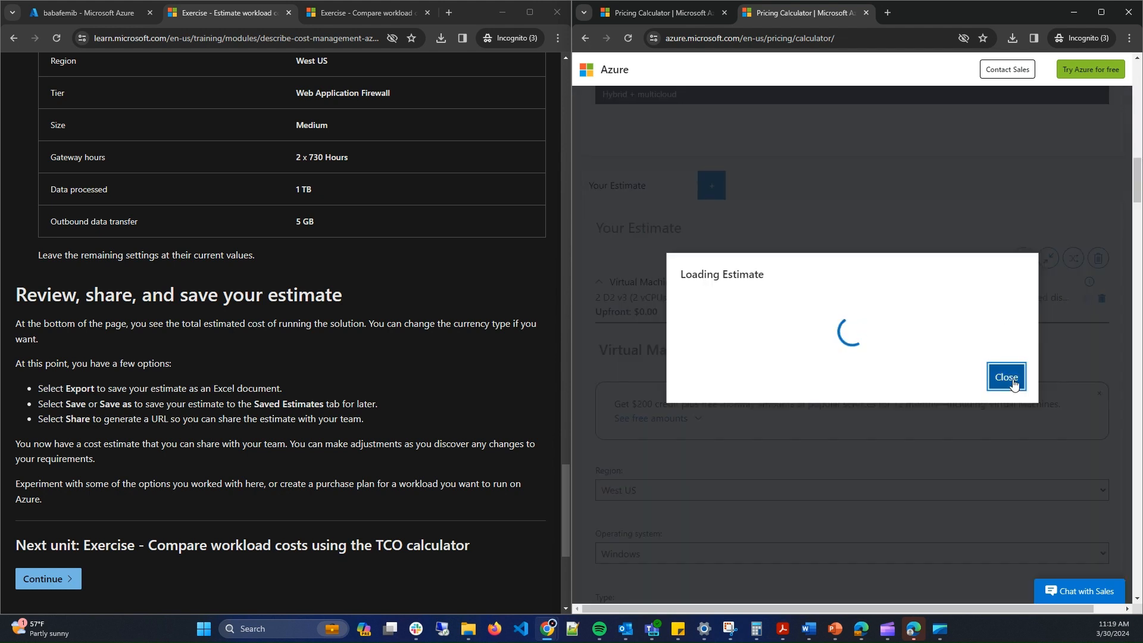
- Review the shared estimate's Azure SQL Database and Application Gateway settings and its estimated upfront and monthly costs
{"action": "scroll", "coordinate": [959, 284], "scroll_direction": "down", "scroll_amount": 15}
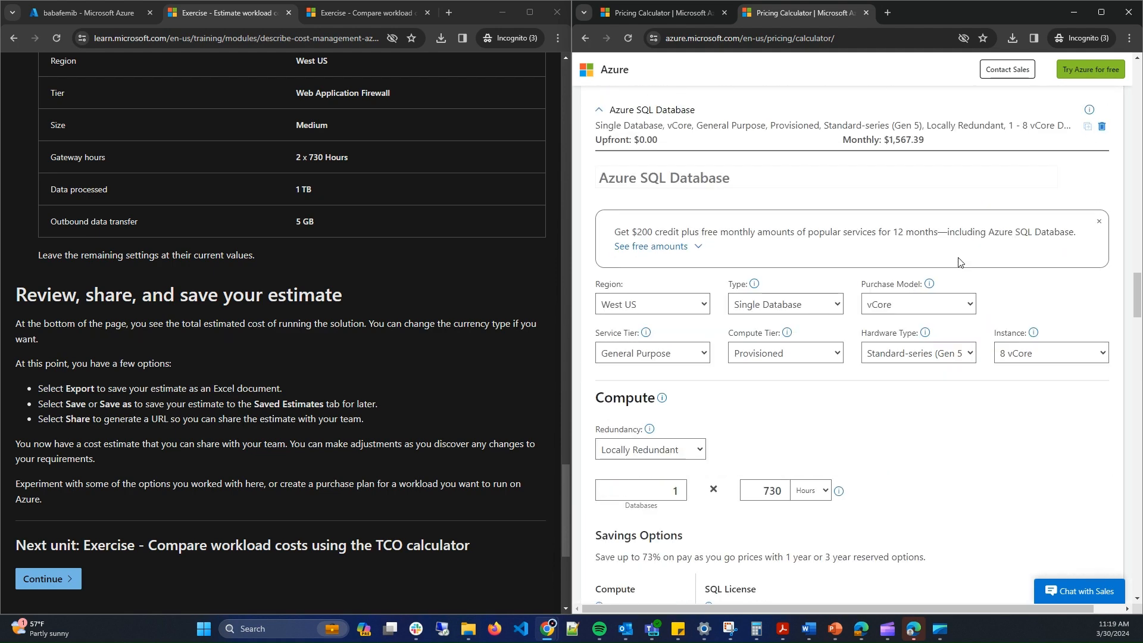
{"action": "scroll", "coordinate": [959, 260], "scroll_direction": "up", "scroll_amount": 4}
{"action": "scroll", "coordinate": [964, 258], "scroll_direction": "down", "scroll_amount": 8}
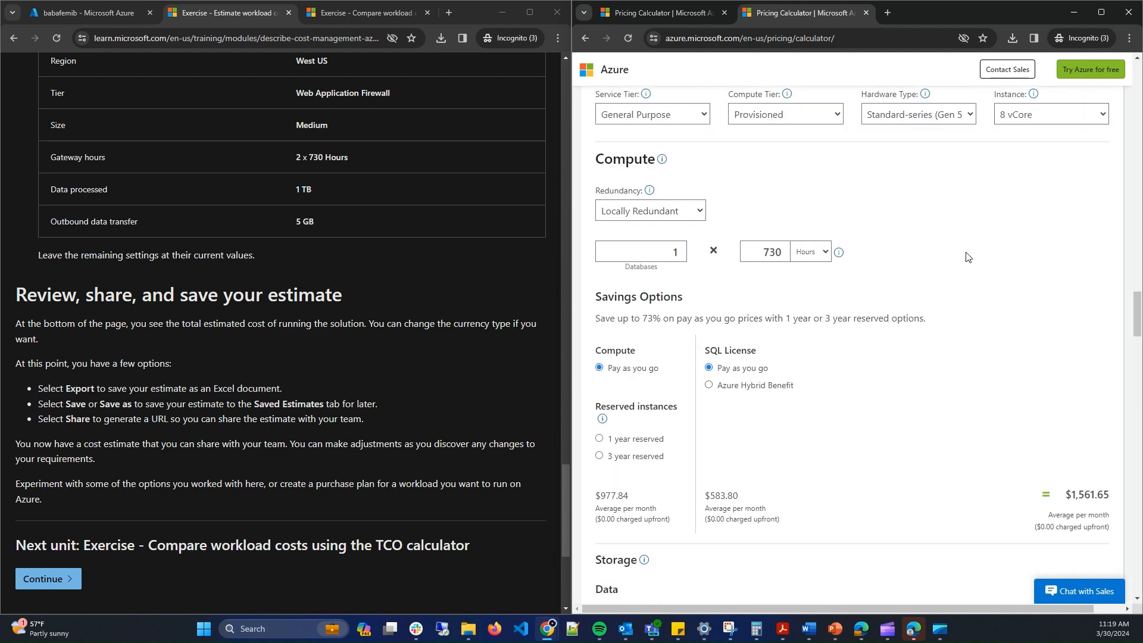
{"action": "scroll", "coordinate": [966, 256], "scroll_direction": "down", "scroll_amount": 20}
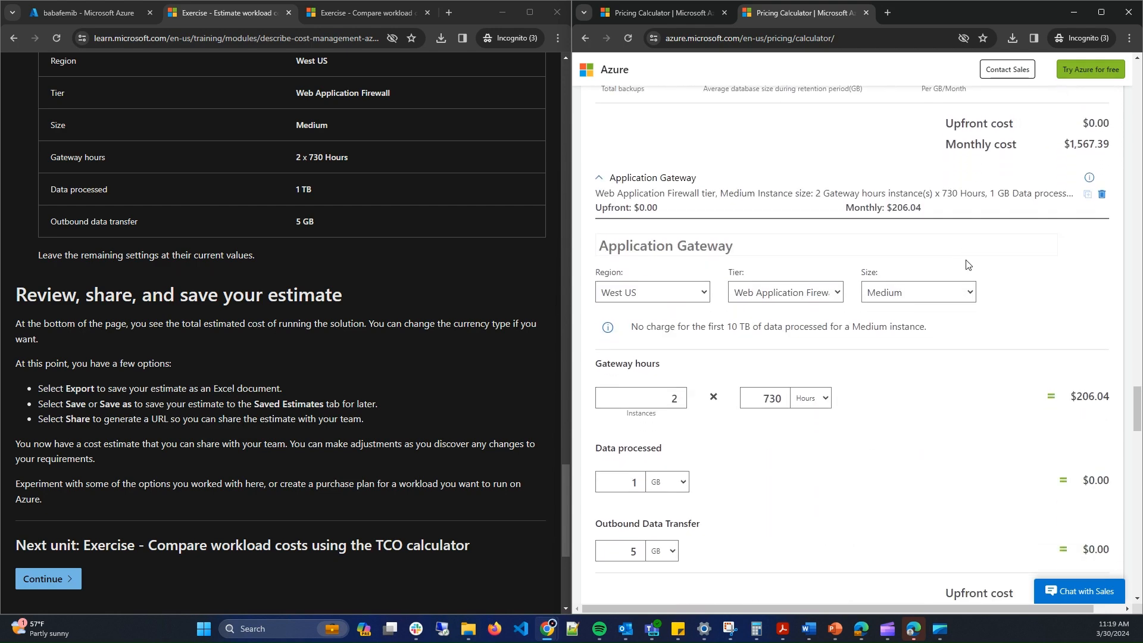
{"action": "scroll", "coordinate": [966, 263], "scroll_direction": "down", "scroll_amount": 10}
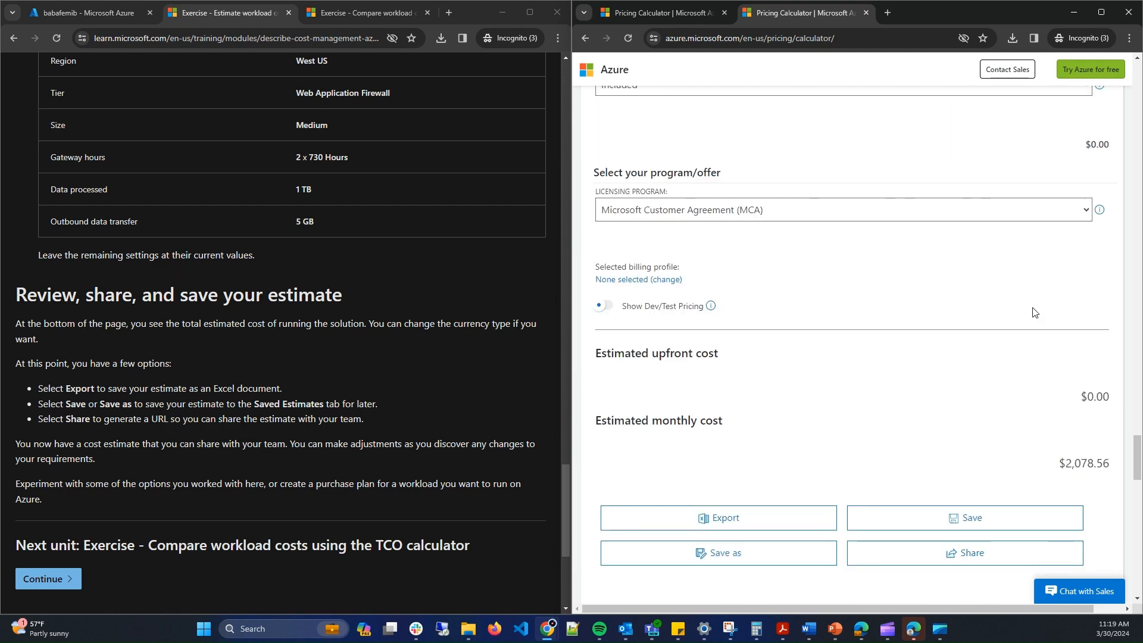
{"action": "scroll", "coordinate": [1033, 312], "scroll_direction": "down", "scroll_amount": 3}
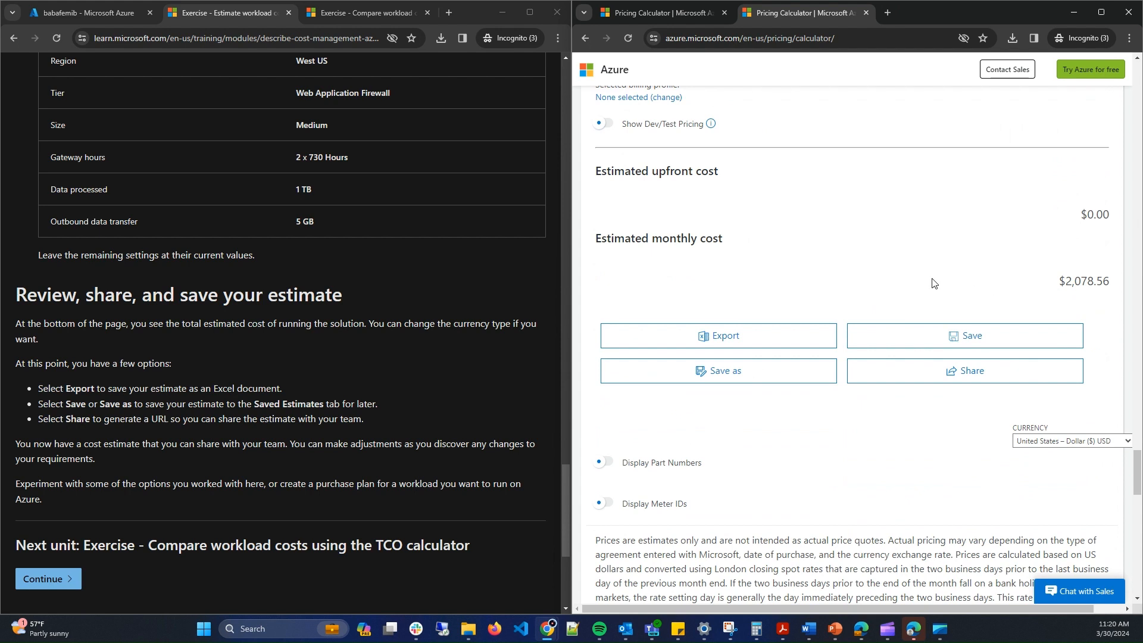